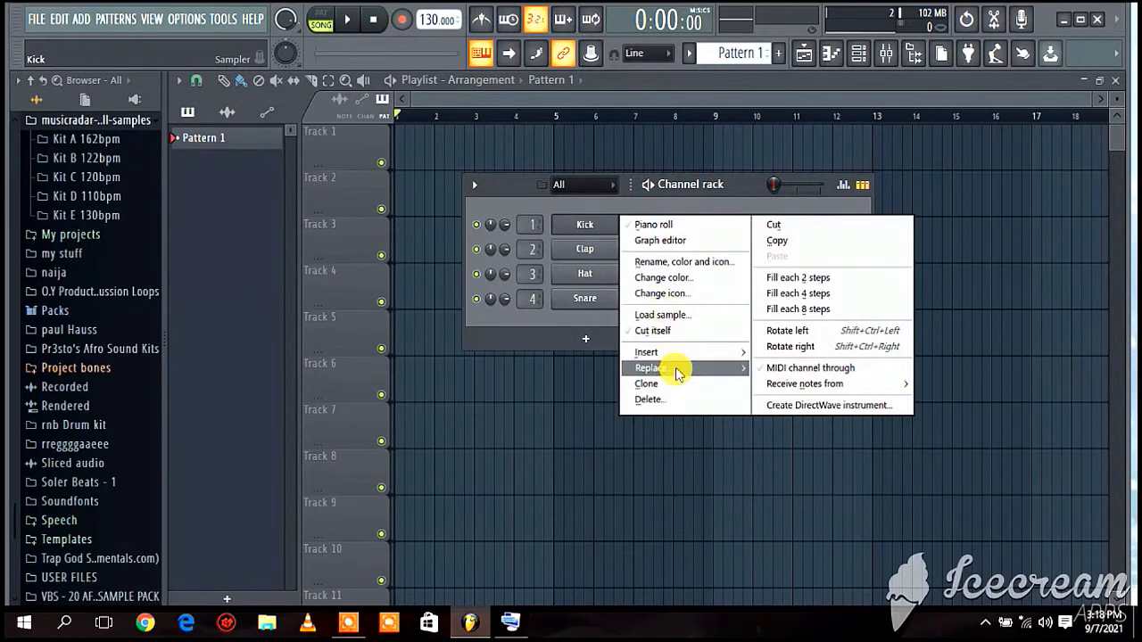
- Replace the Kick channel with MT-PowerDrumKit and skip its donation start screen
mouse_move(650, 368)
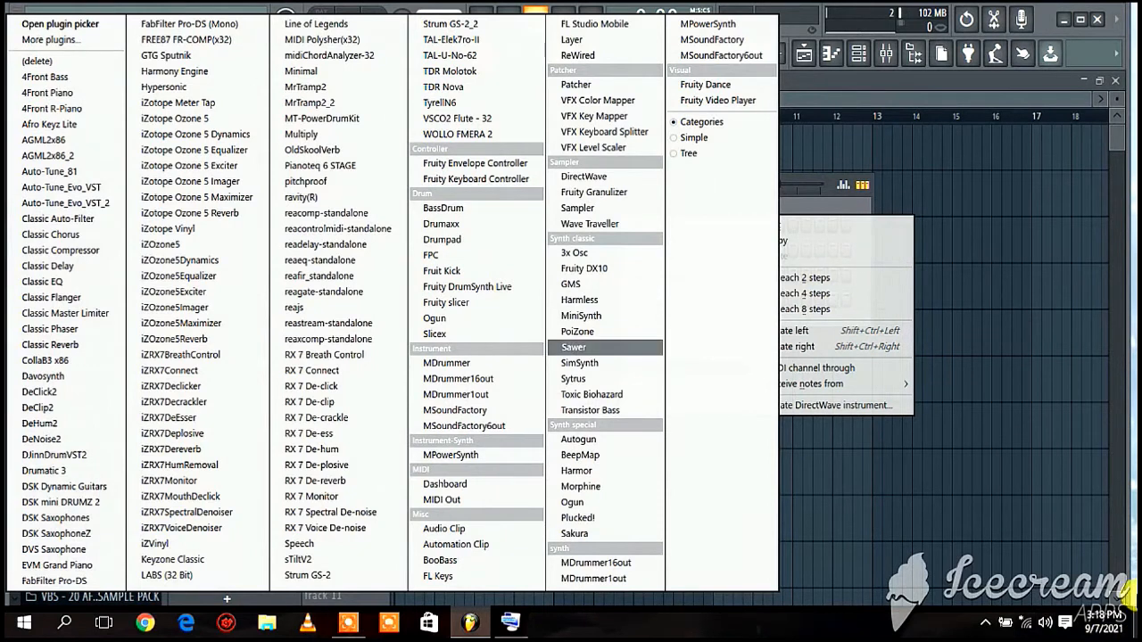
left_click(354, 118)
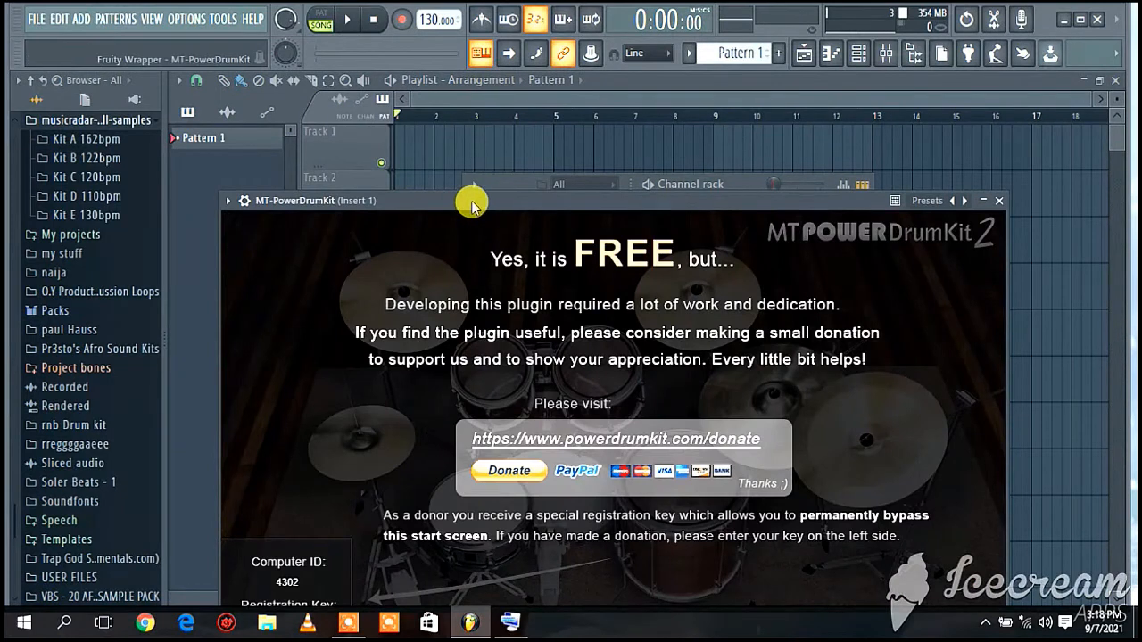
left_click_drag(472, 200, 412, 109)
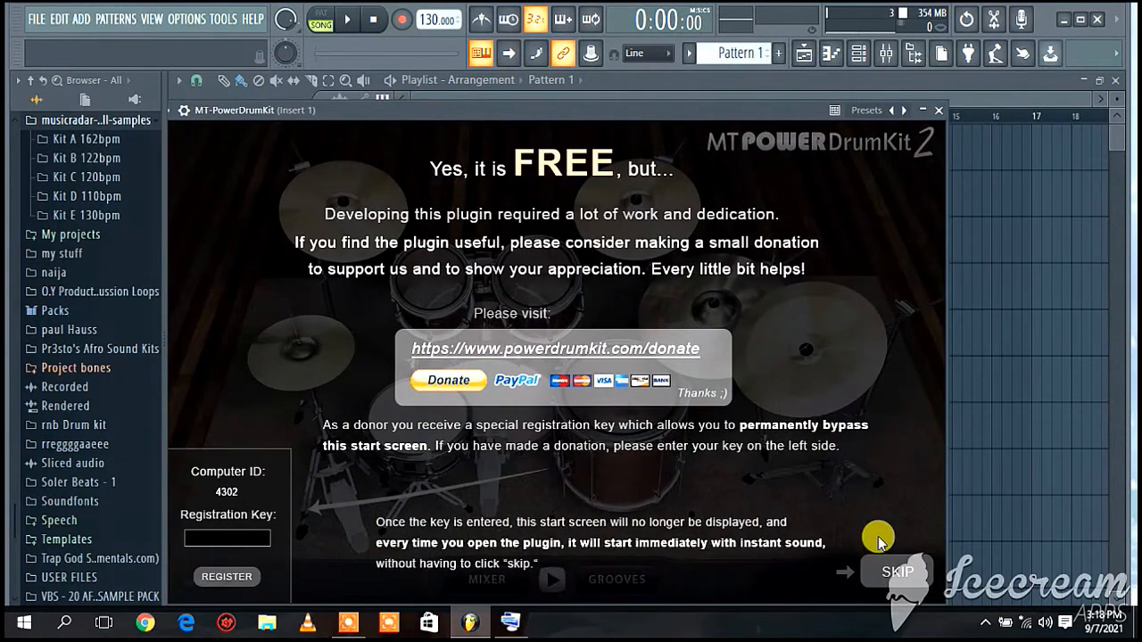
left_click(890, 574)
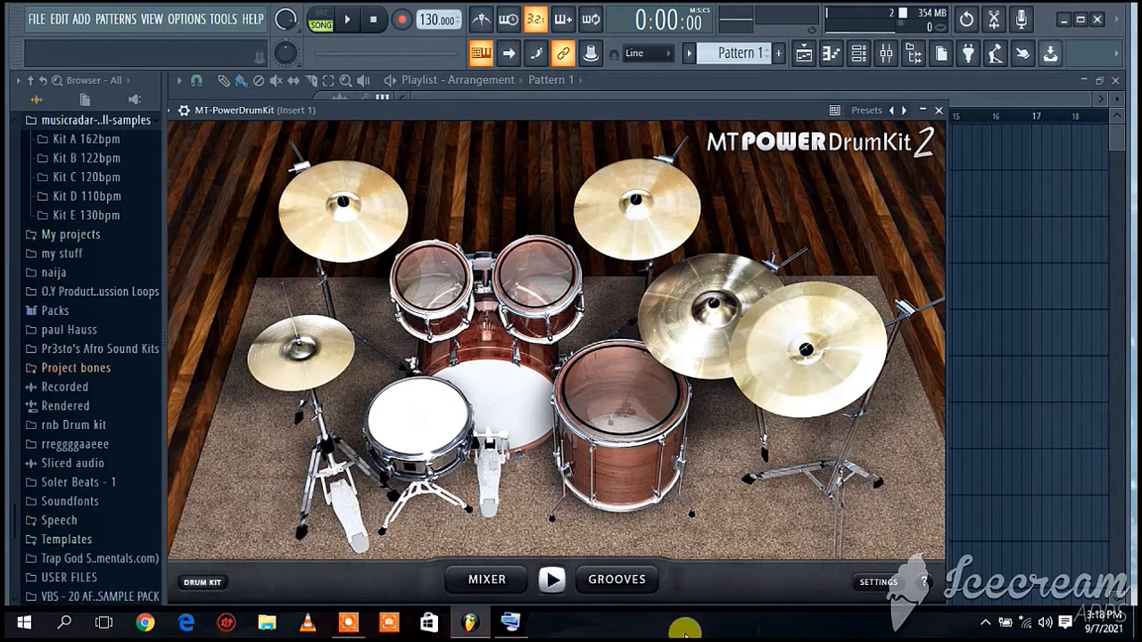
- Compose a drum sequence from the 60-150 bpm 8th Closed Hi-Hat grooves: Groove 03, 04, 03, Fill 06, Groove 05, 03, Fill 10
left_click(594, 587)
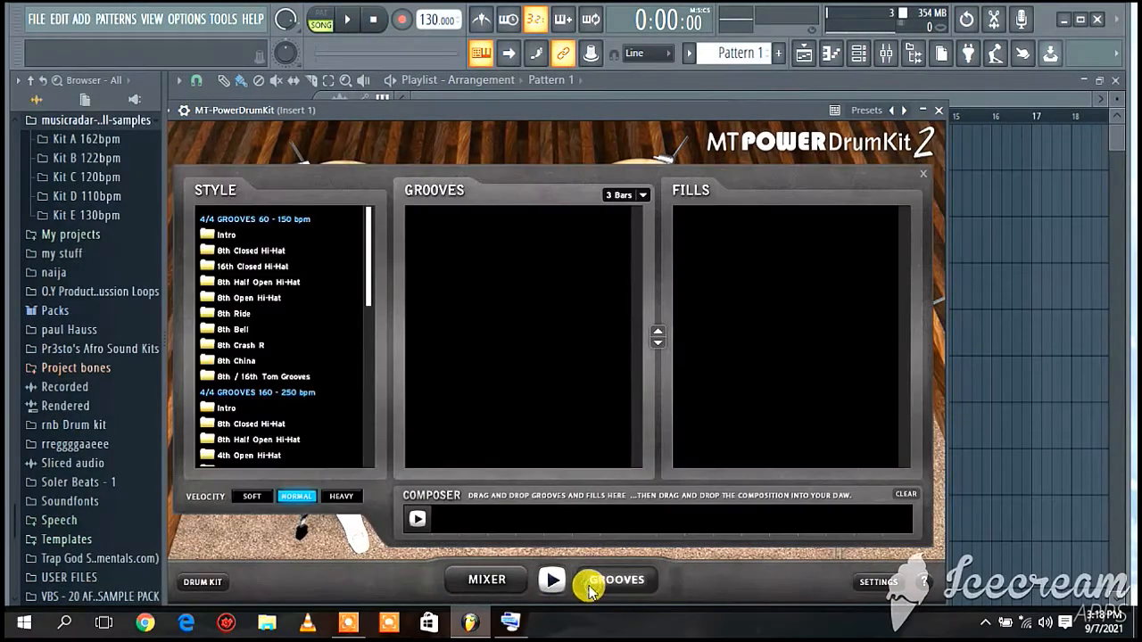
left_click(234, 251)
left_click_drag(453, 255, 453, 520)
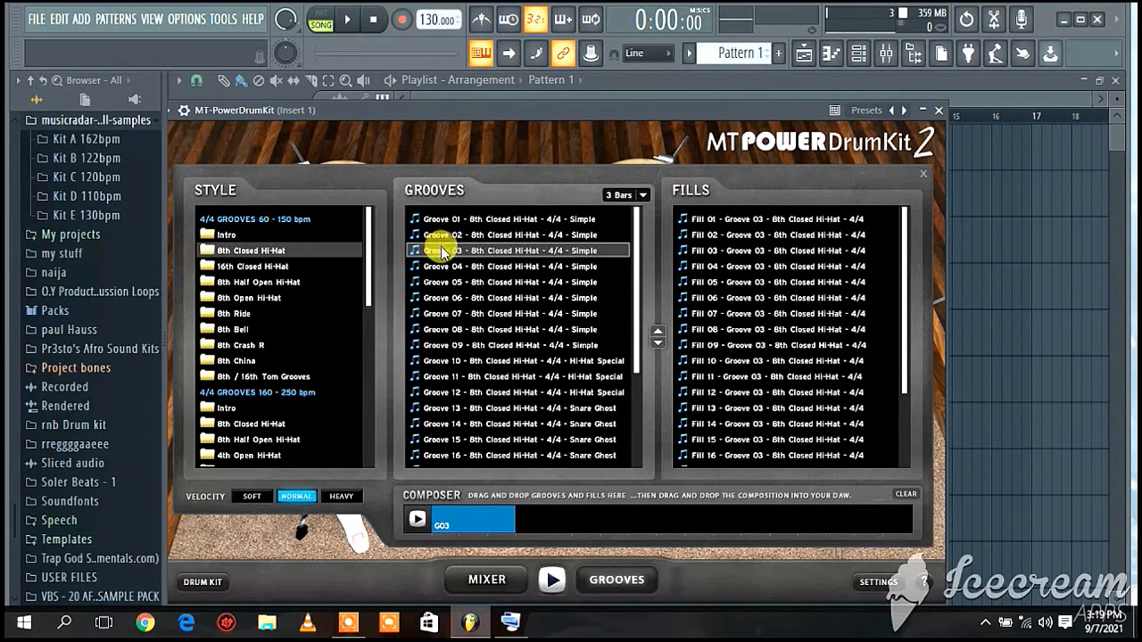
left_click_drag(456, 270, 519, 521)
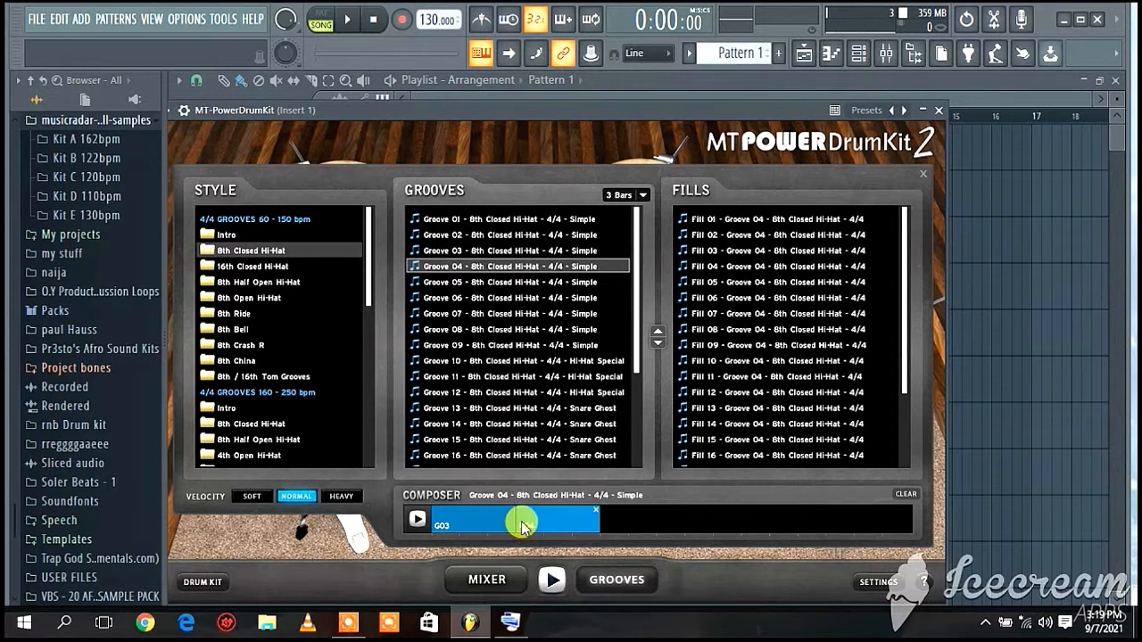
left_click_drag(539, 248, 604, 525)
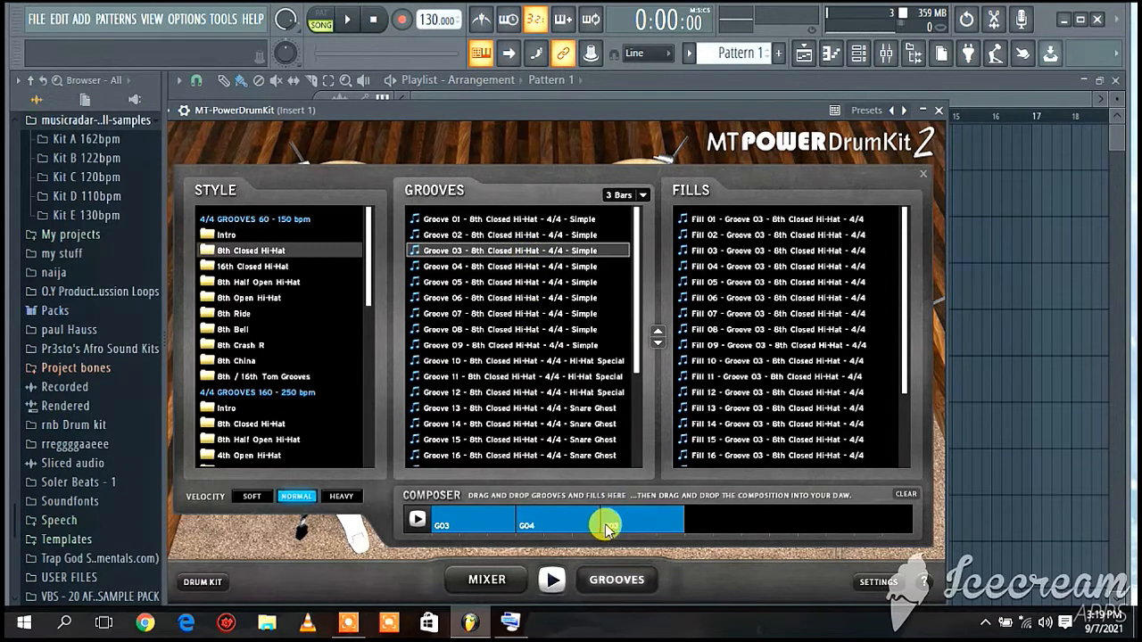
left_click_drag(768, 298, 701, 523)
left_click_drag(577, 282, 723, 522)
left_click_drag(557, 251, 814, 516)
left_click_drag(808, 361, 895, 531)
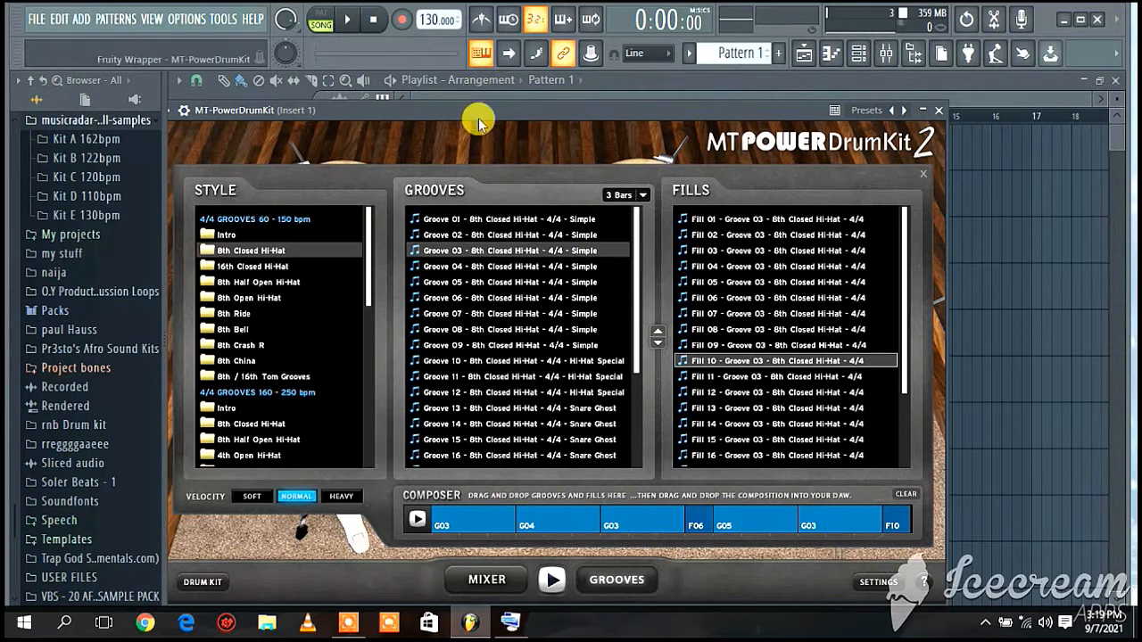
- Arrange the plugin and channel rack side by side, preview the composition, and transfer it onto the MT-PowerDrumKit channel
left_click_drag(482, 119, 806, 168)
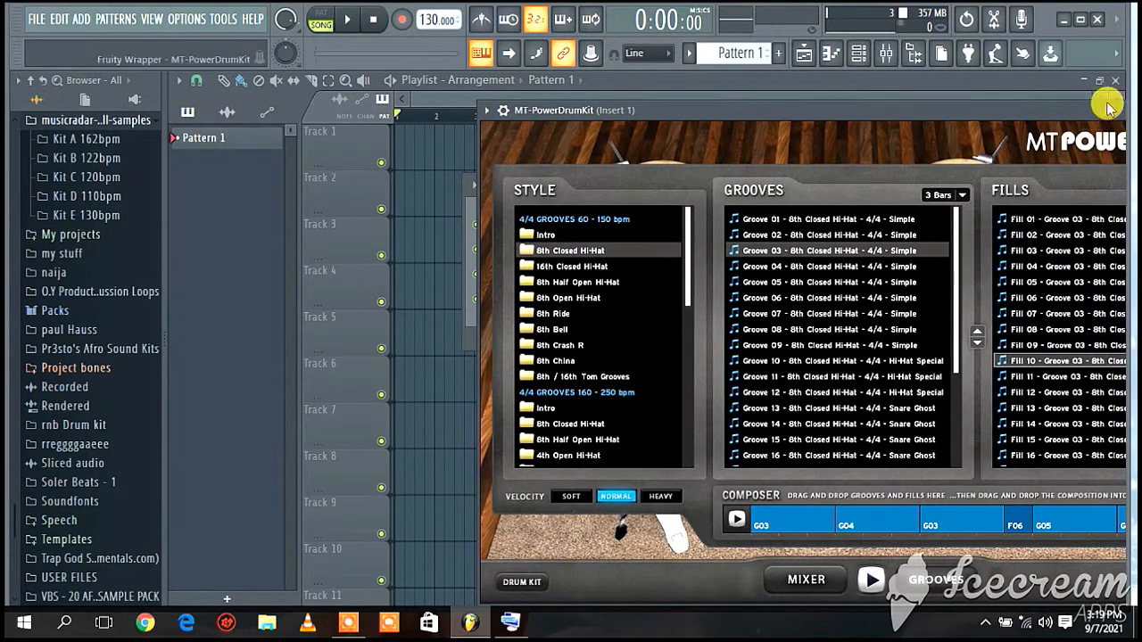
left_click(862, 57)
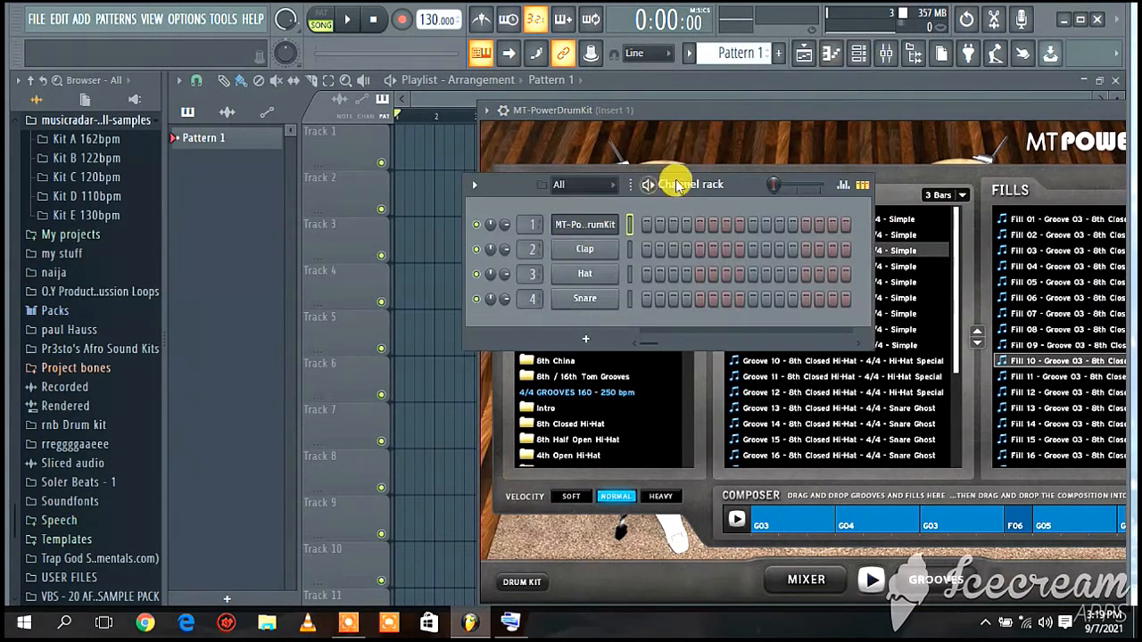
left_click_drag(754, 181, 428, 134)
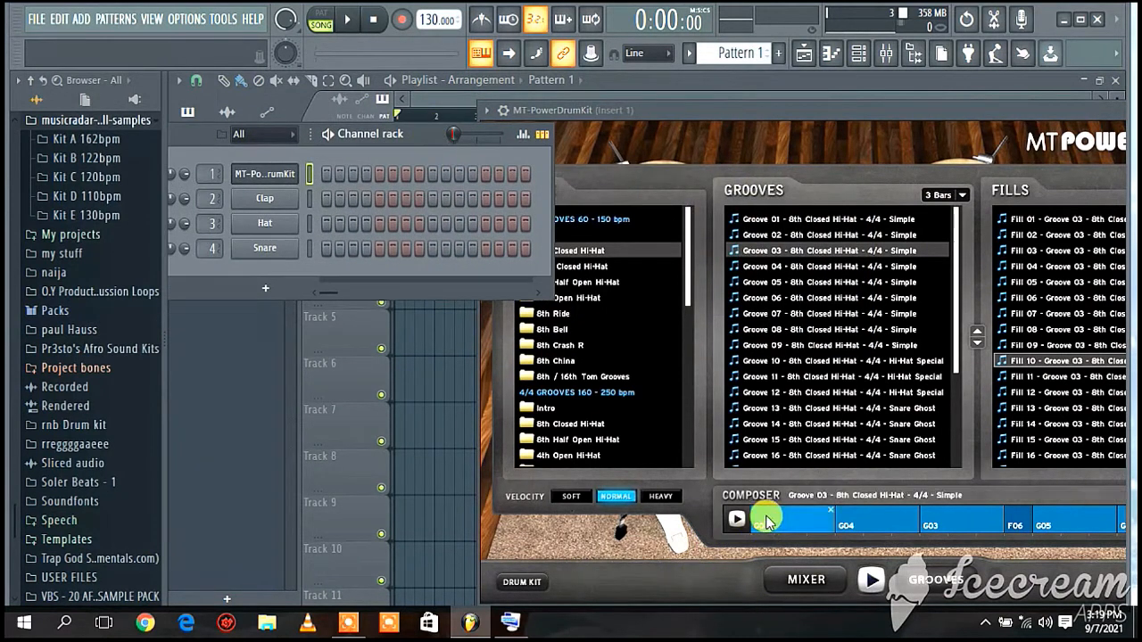
left_click(735, 522)
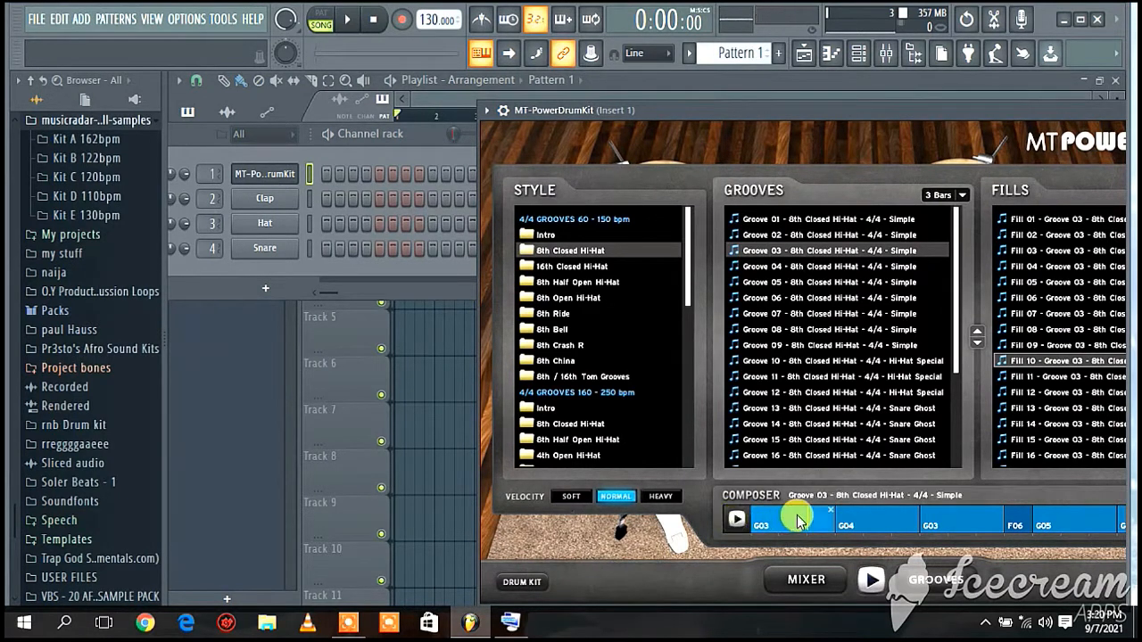
left_click_drag(797, 521, 281, 173)
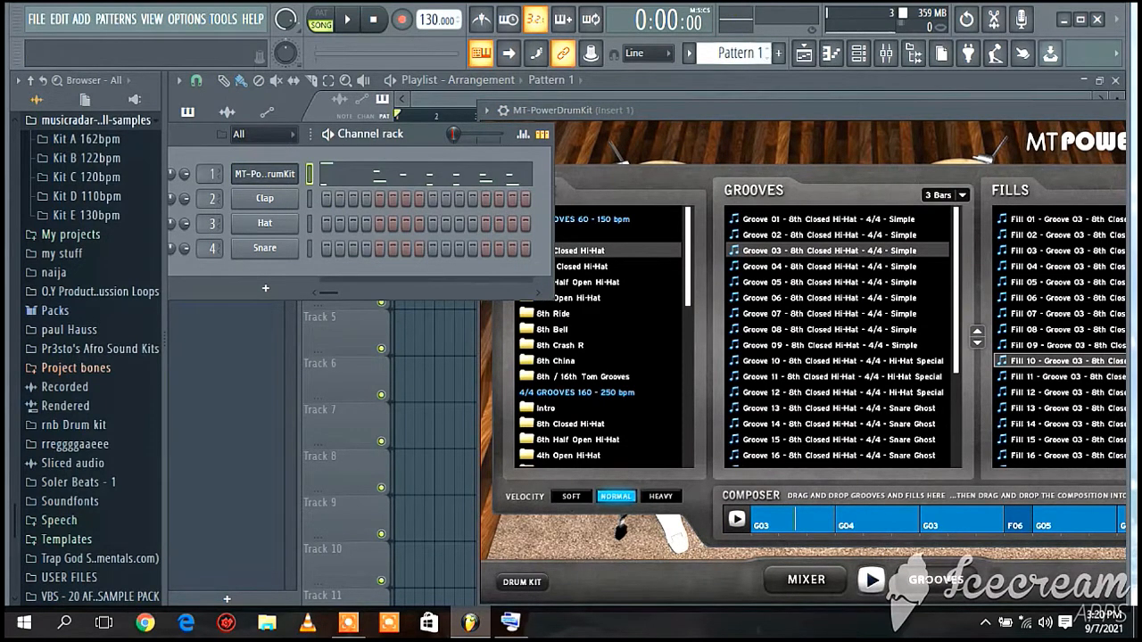
- Place Pattern 1 at the start of Track 1 in the playlist and play the song at 90 BPM
left_click(807, 50)
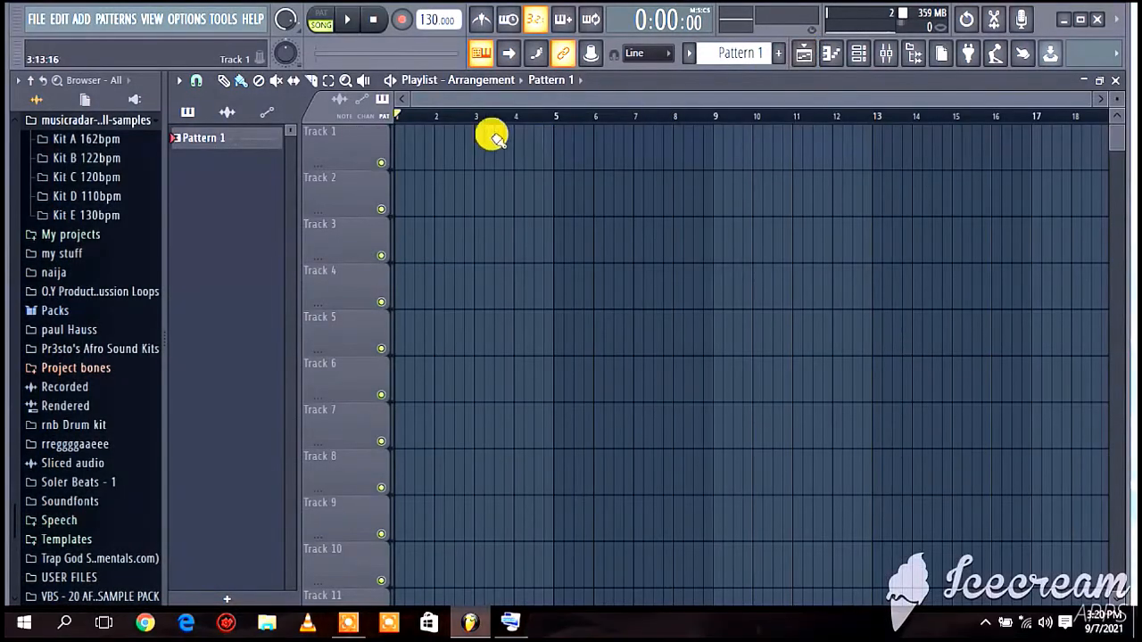
left_click(400, 152)
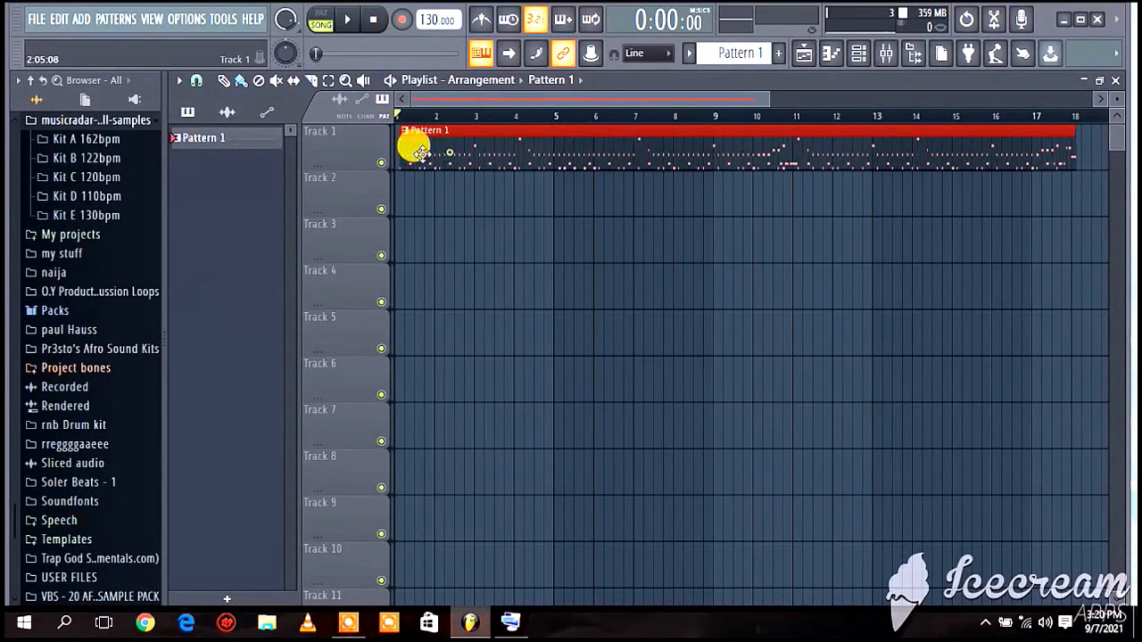
left_click_drag(420, 153, 367, 153)
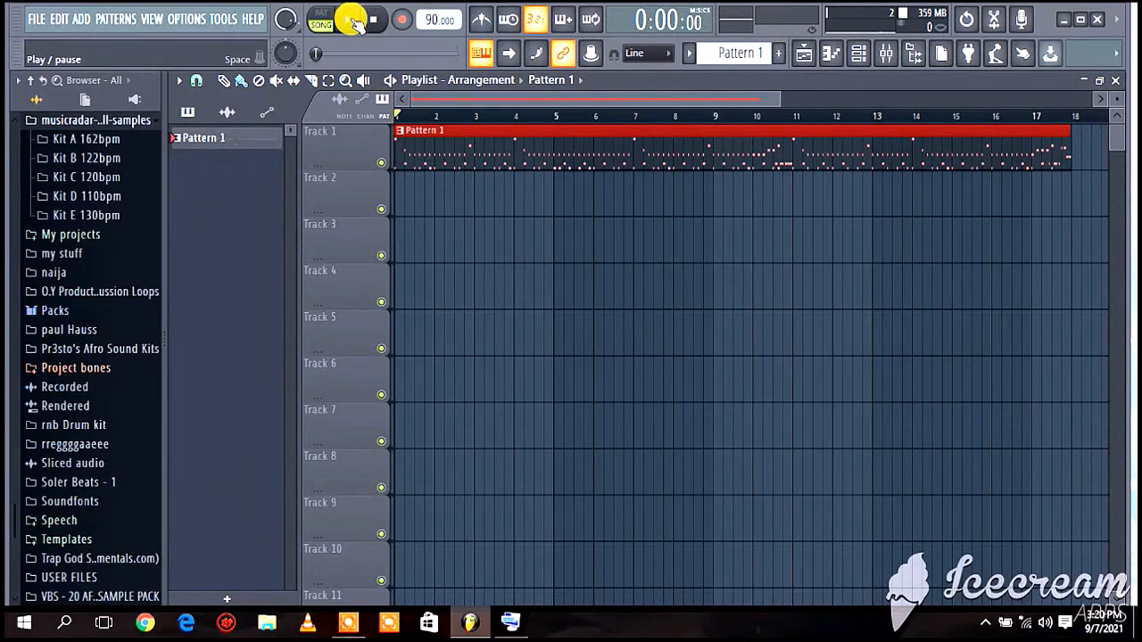
left_click(353, 22)
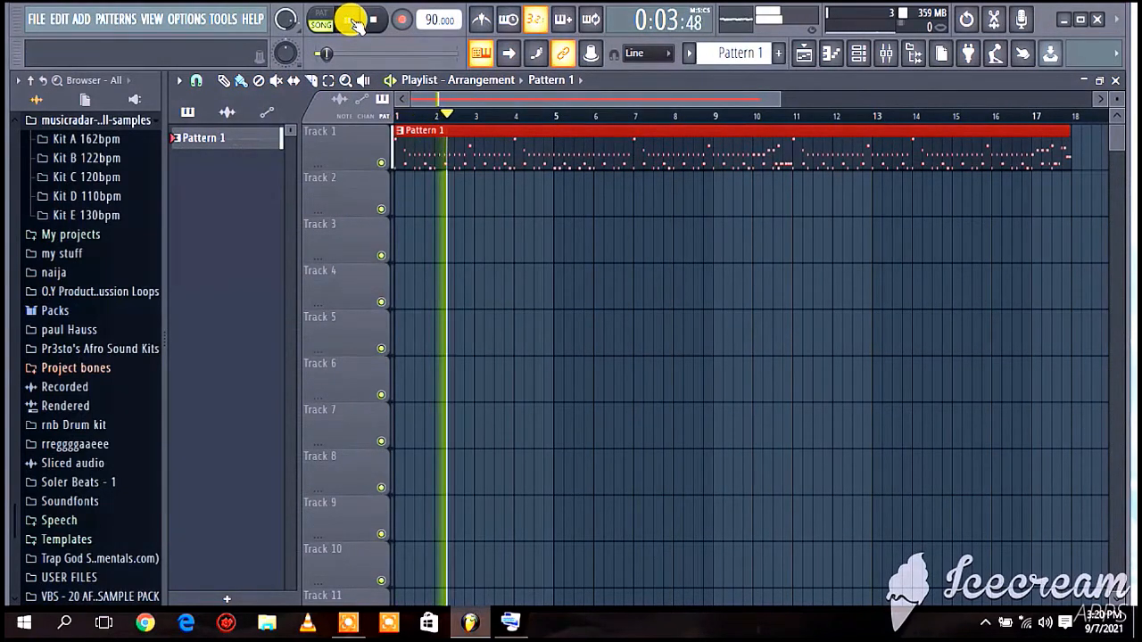
key("space")
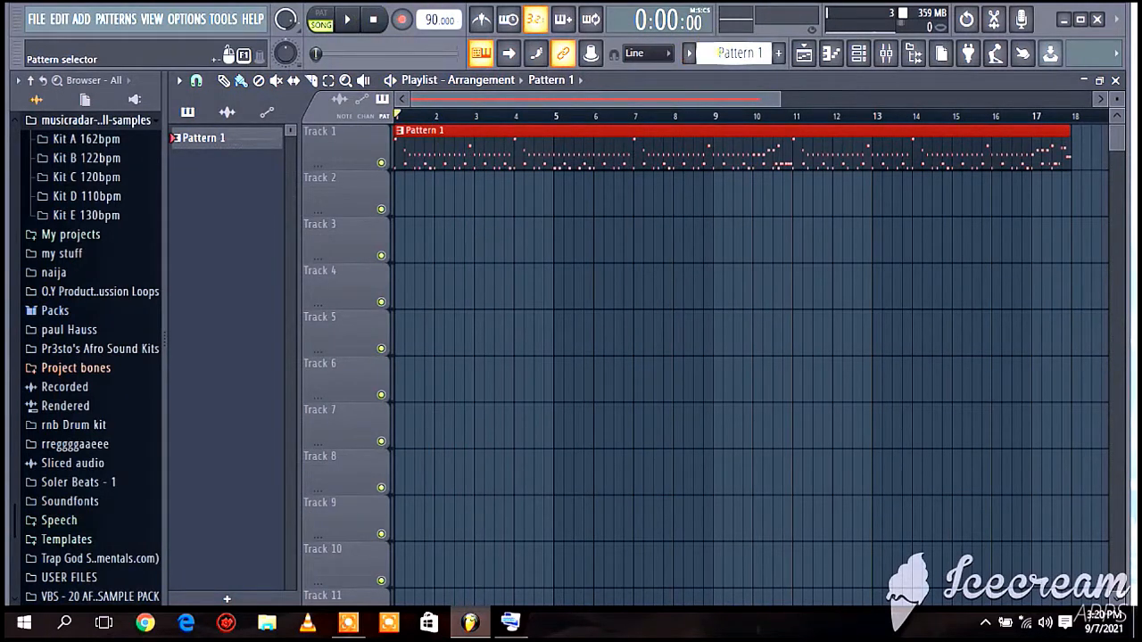
- Create Pattern 2 and replace the Clap channel with Pianoteq 6 STAGE
left_click_drag(707, 50, 707, 41)
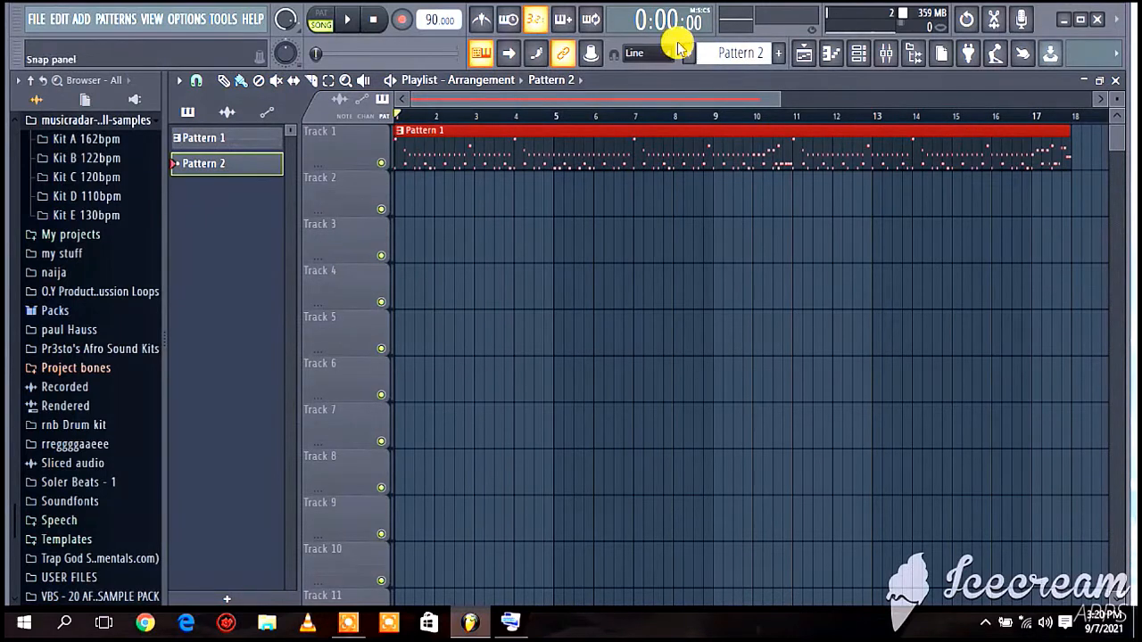
left_click(858, 52)
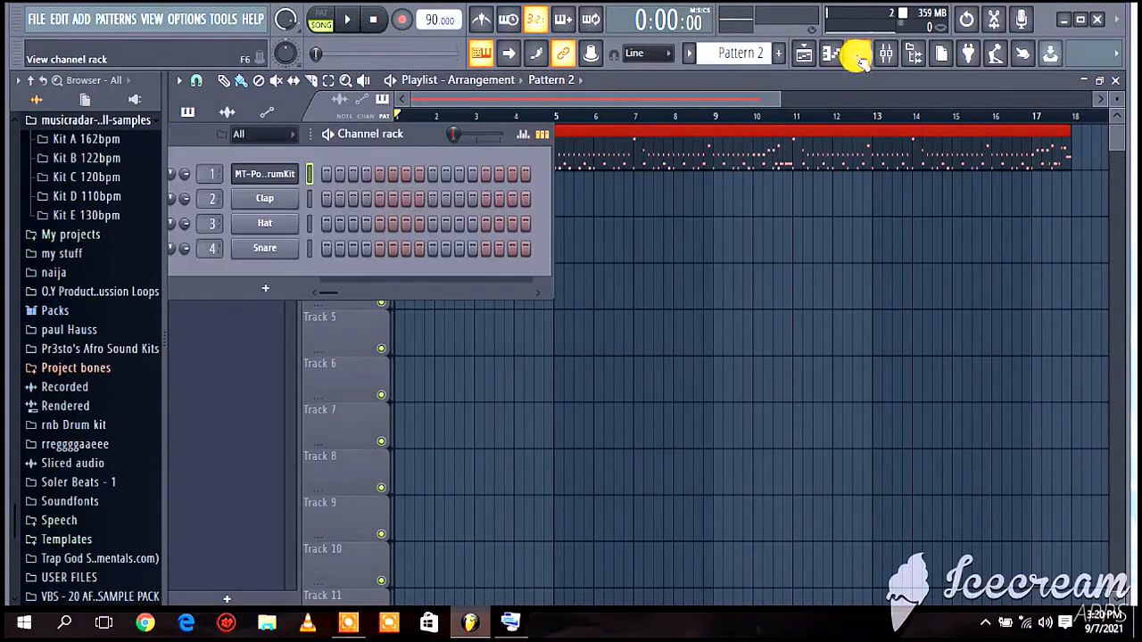
right_click(270, 198)
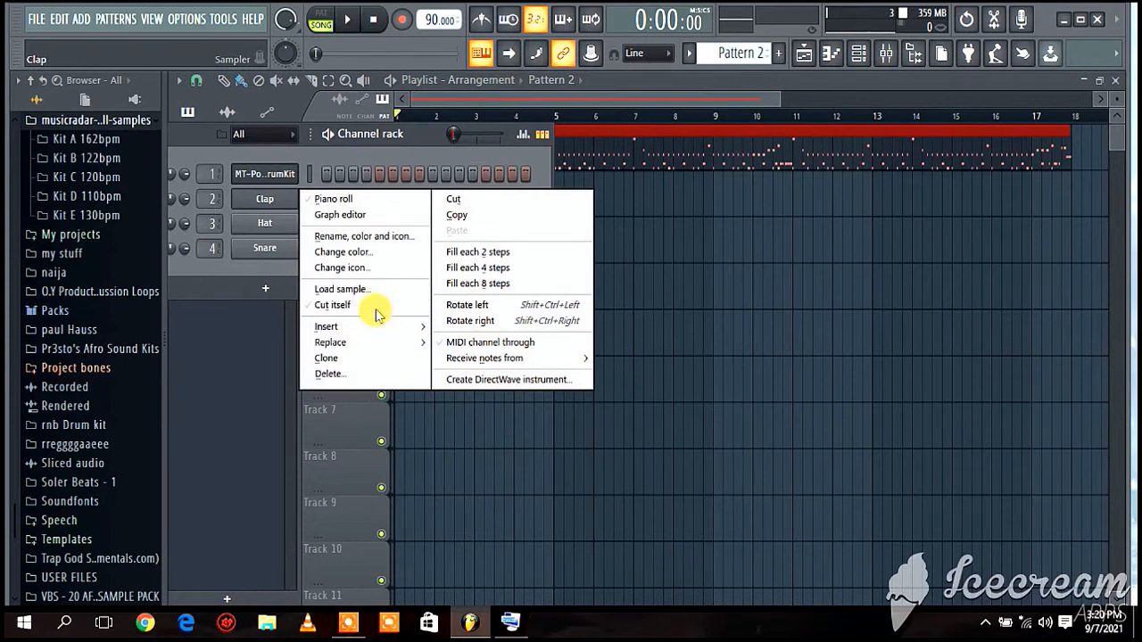
left_click(348, 346)
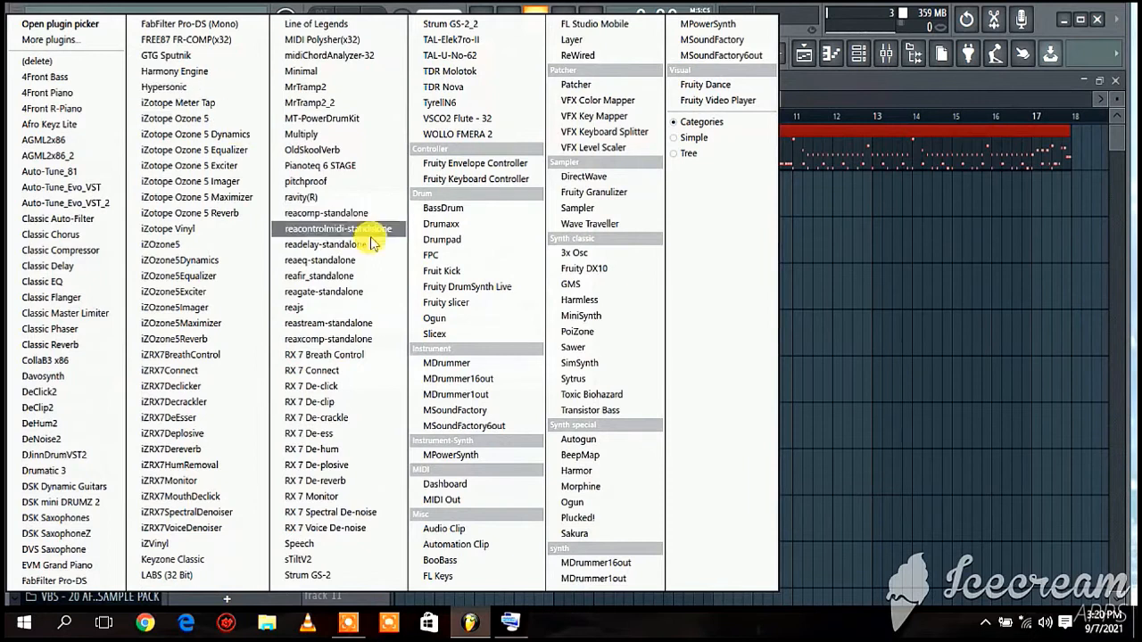
left_click(351, 166)
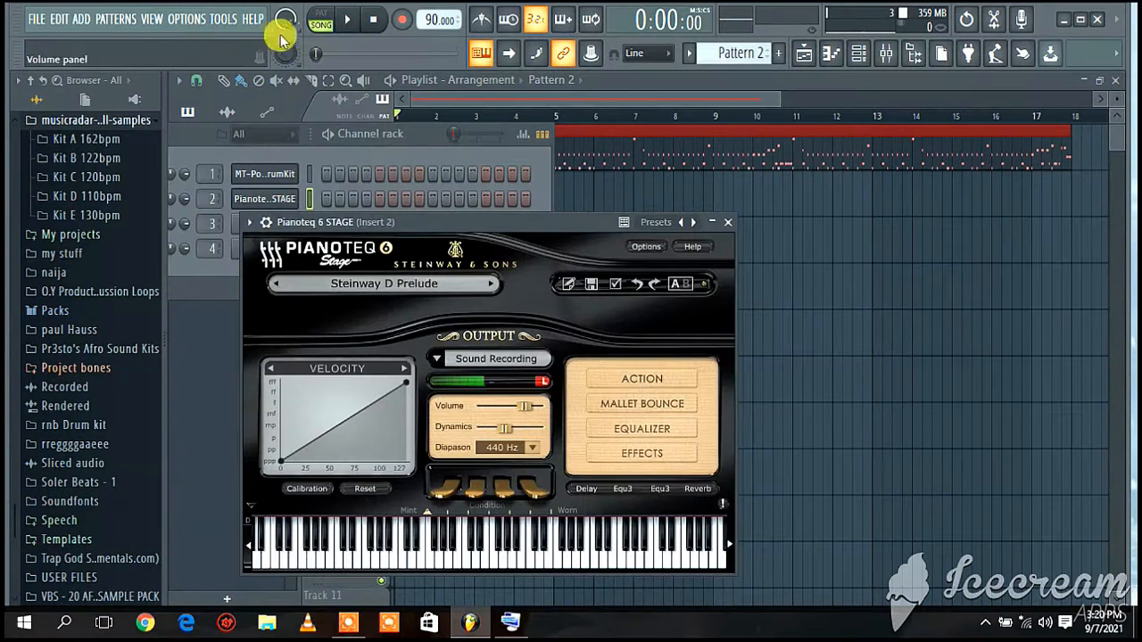
- Lower the Pianoteq channel's volume and play the song briefly before stopping it
left_click_drag(184, 199, 185, 219)
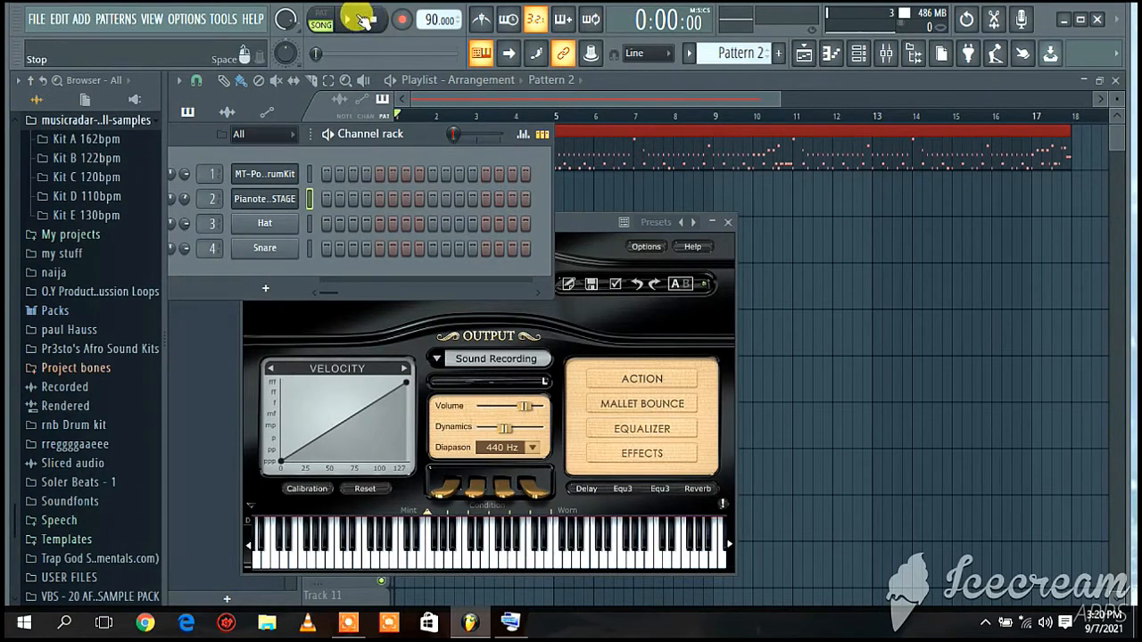
left_click(354, 20)
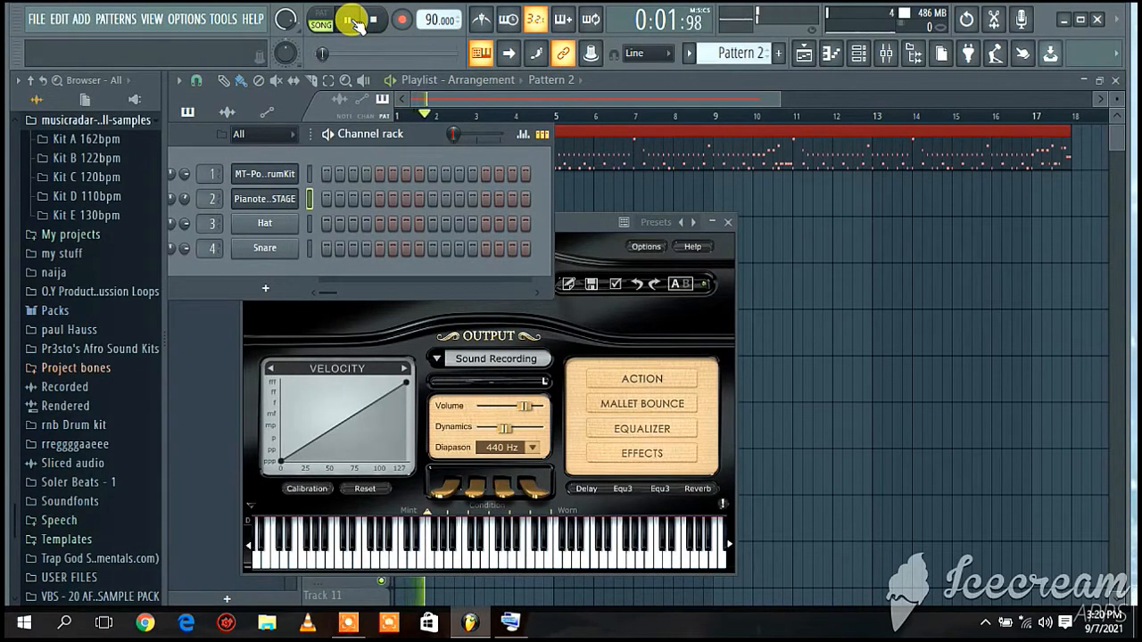
left_click(371, 21)
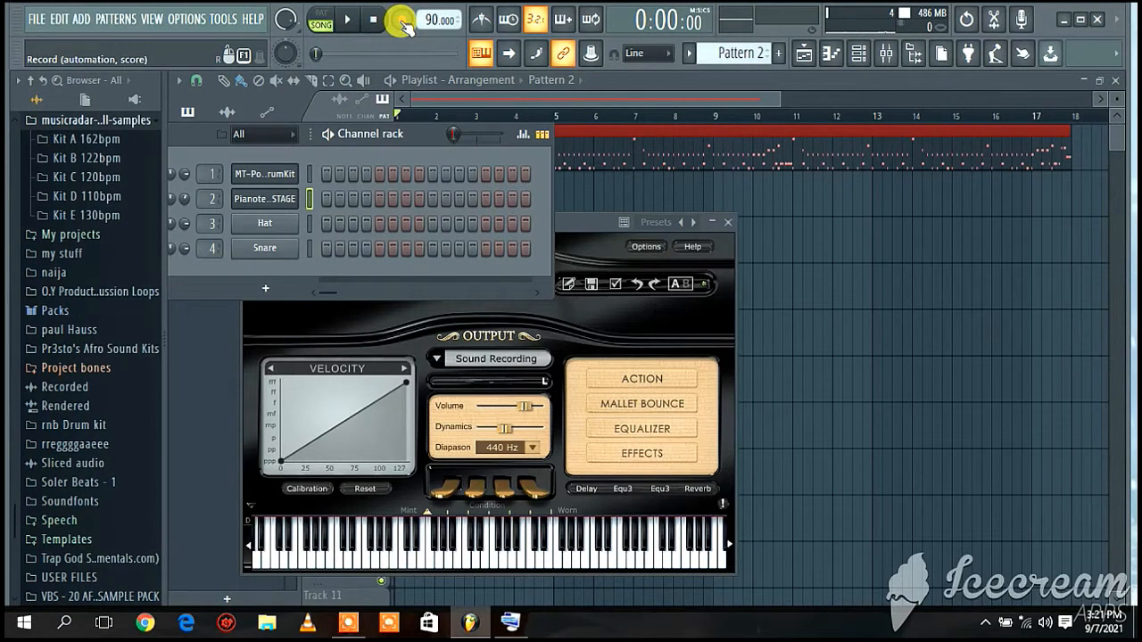
- Record a Pianoteq part along with the drums, choosing audio into the playlist as an audio clip, and end the recording
left_click(402, 20)
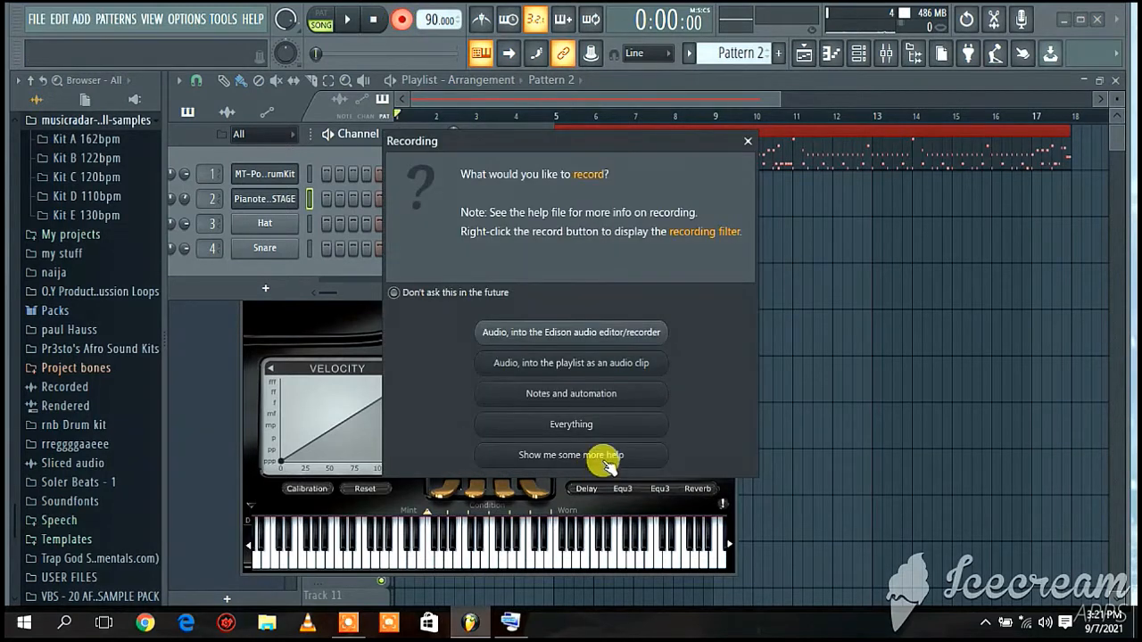
left_click(603, 367)
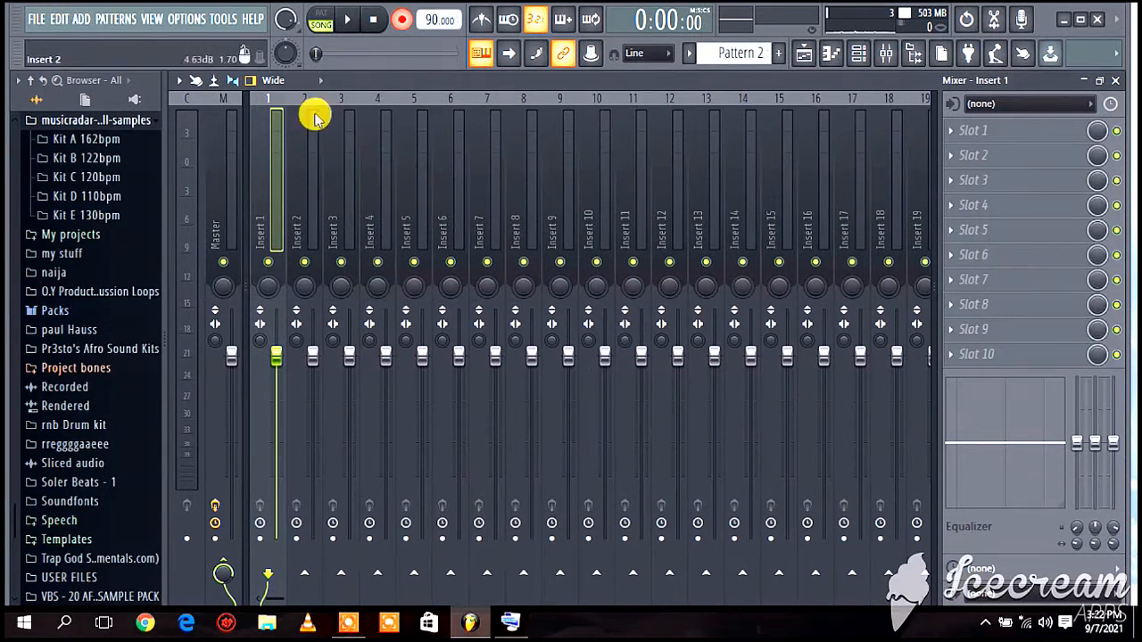
left_click(351, 21)
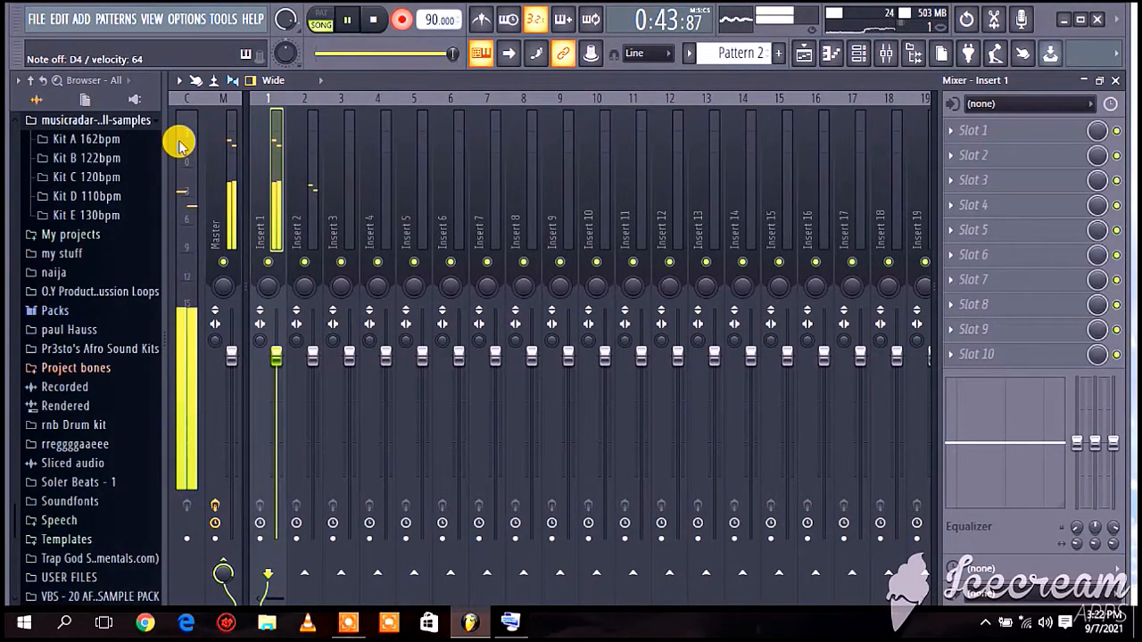
left_click(403, 22)
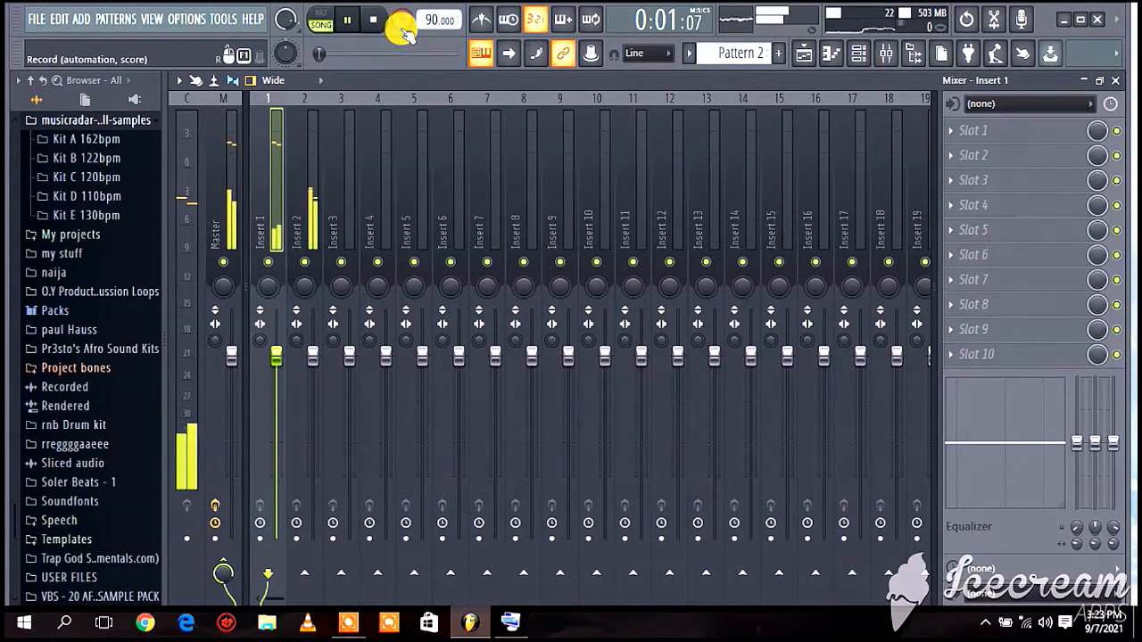
- Reduce the Pianoteq channel's volume further in the channel rack while the song plays
left_click(859, 54)
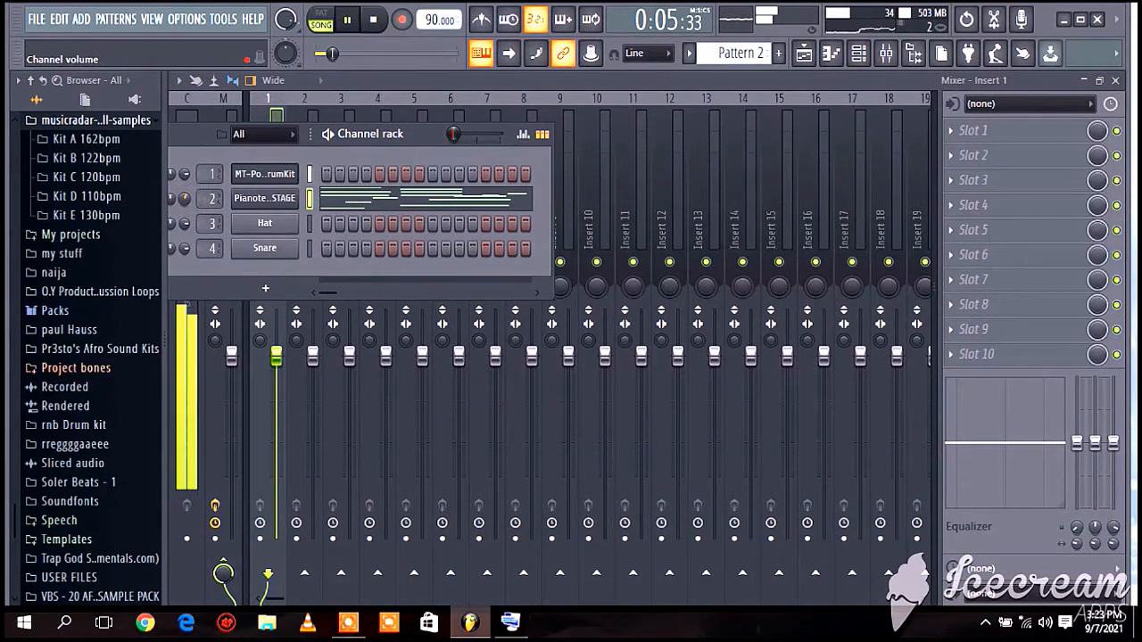
left_click_drag(185, 198, 185, 234)
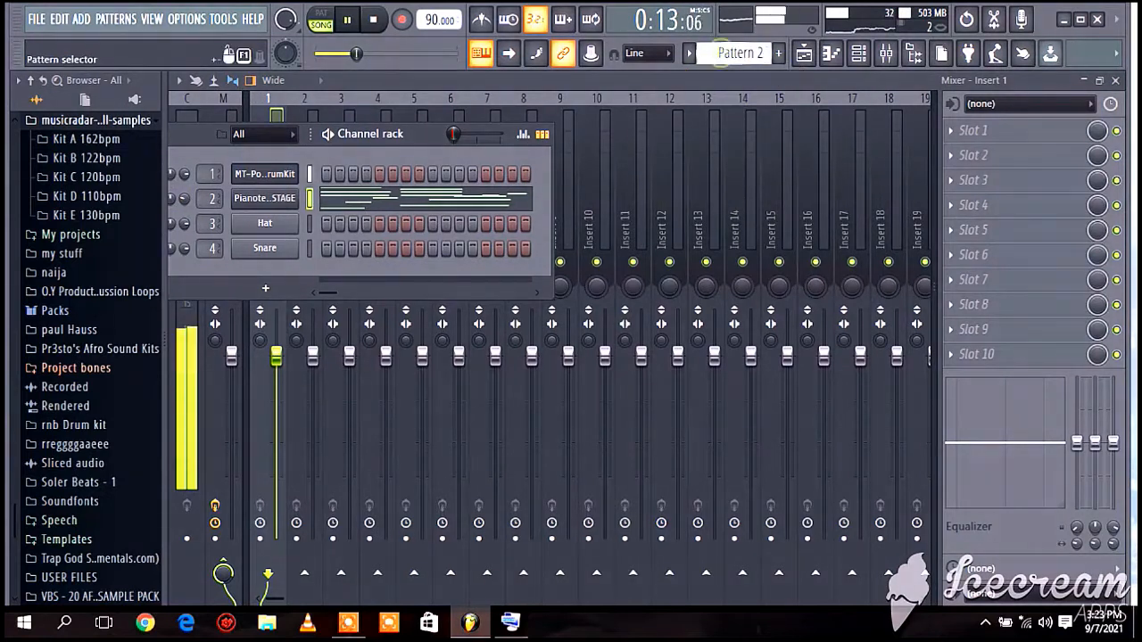
- Create Pattern 3 and replace the Hat channel with the 4Front Bass instrument
left_click(778, 53)
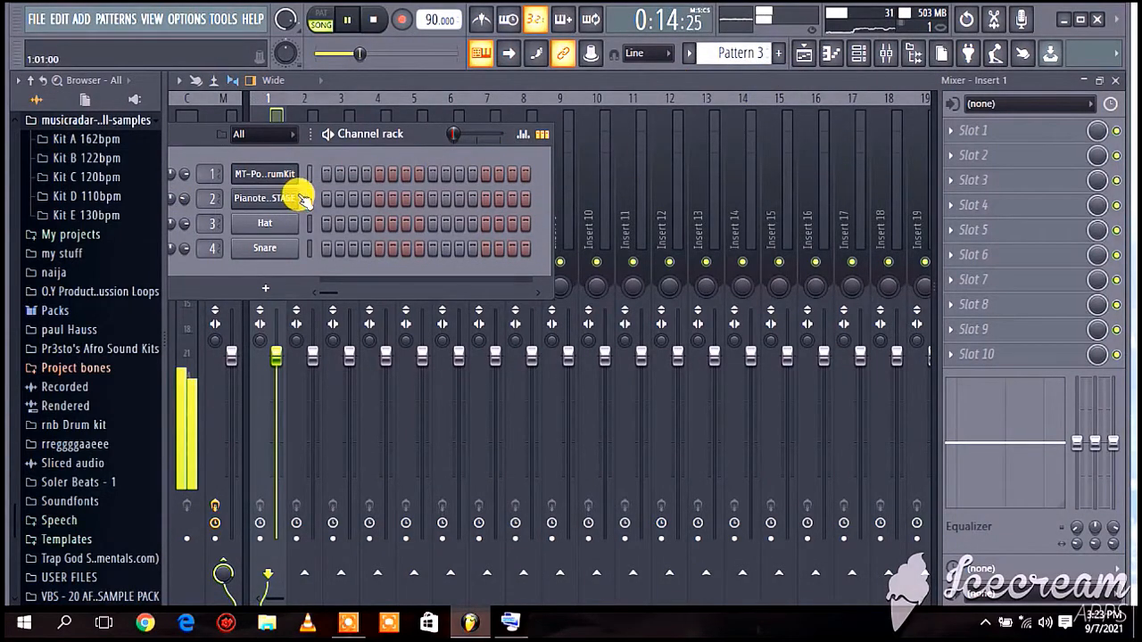
right_click(265, 223)
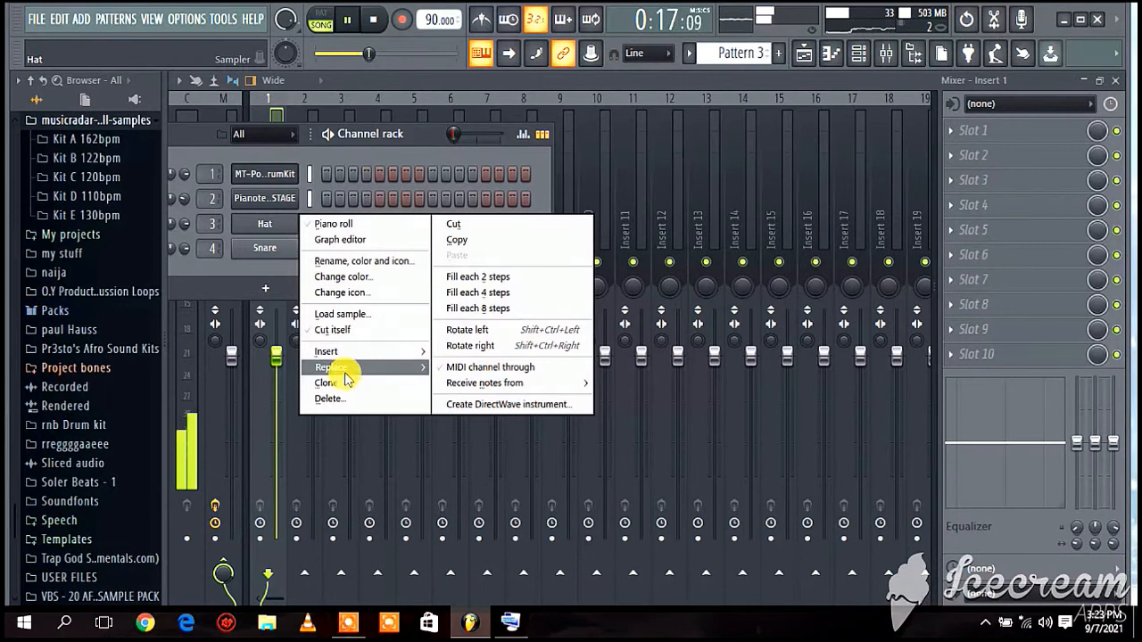
mouse_move(339, 368)
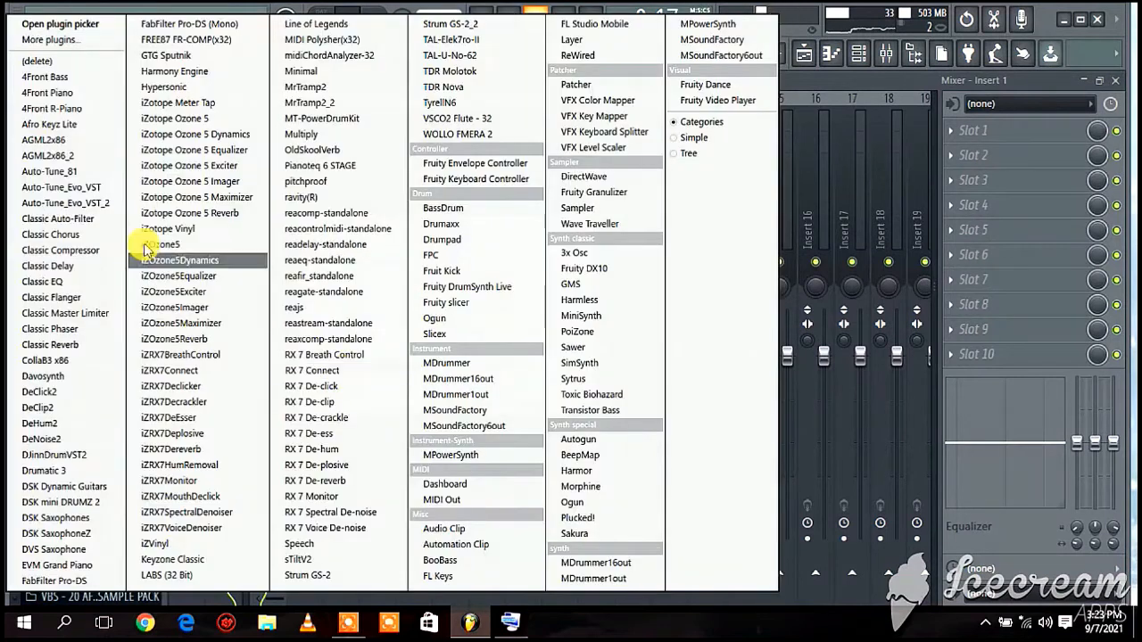
left_click(78, 82)
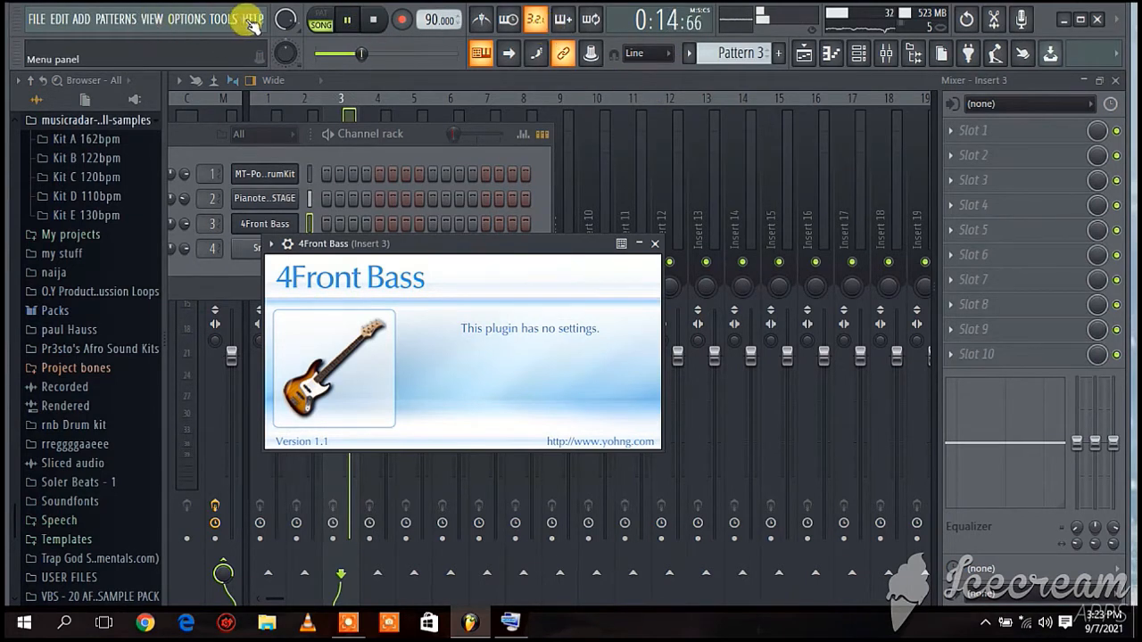
- Record a 4Front Bass part over the song from the start as notes and automation, and lower the bass channel's volume
left_click(373, 20)
left_click(406, 19)
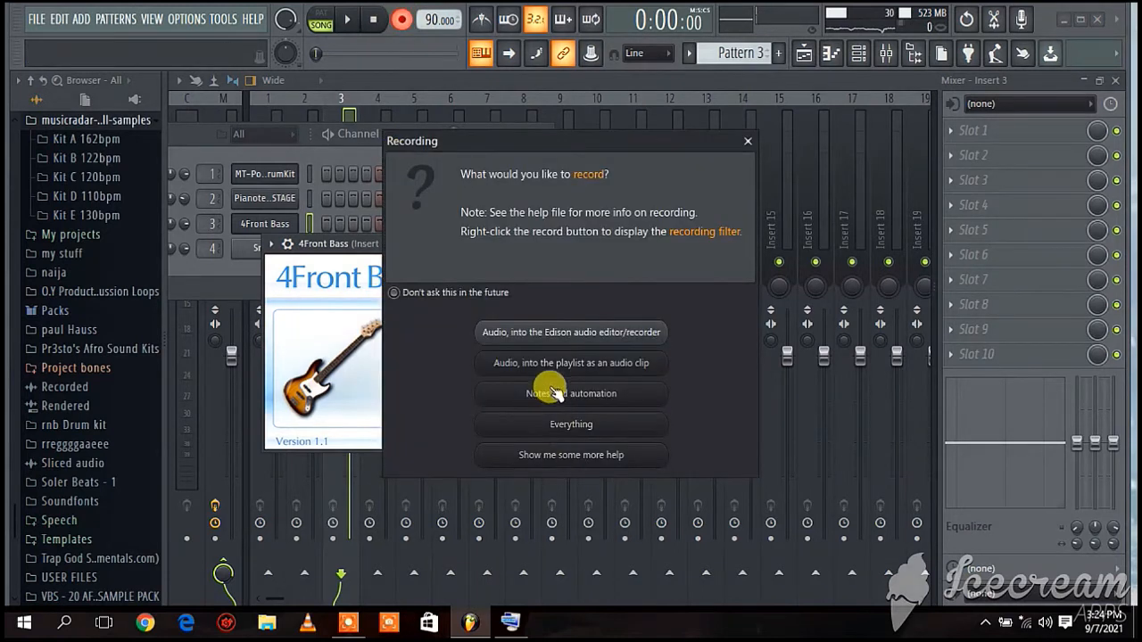
left_click(545, 395)
left_click(352, 21)
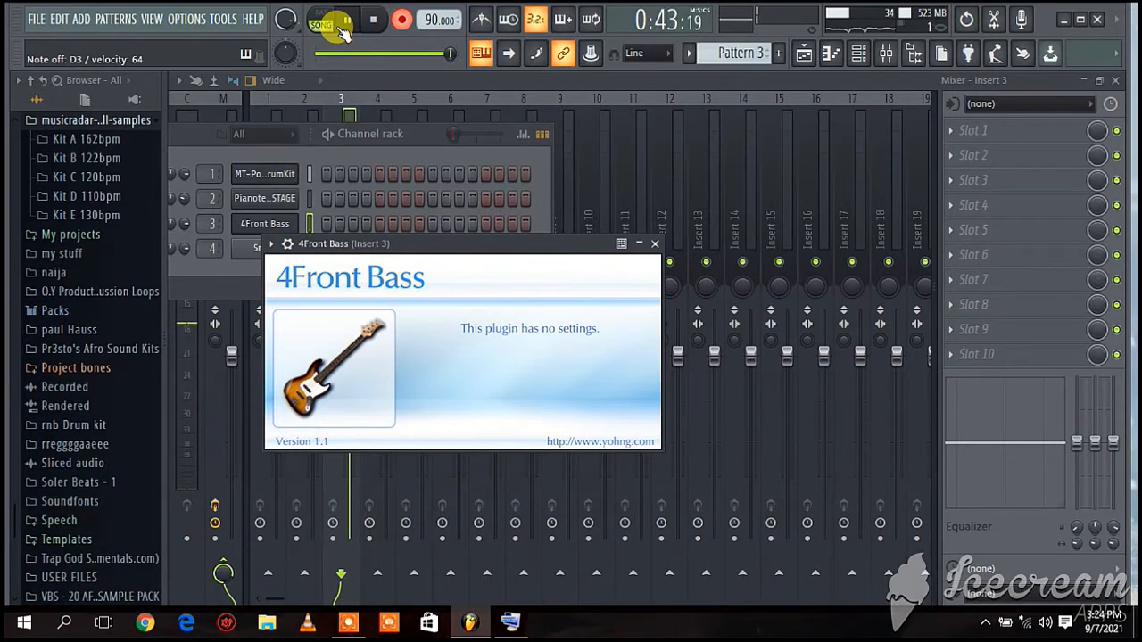
left_click(400, 20)
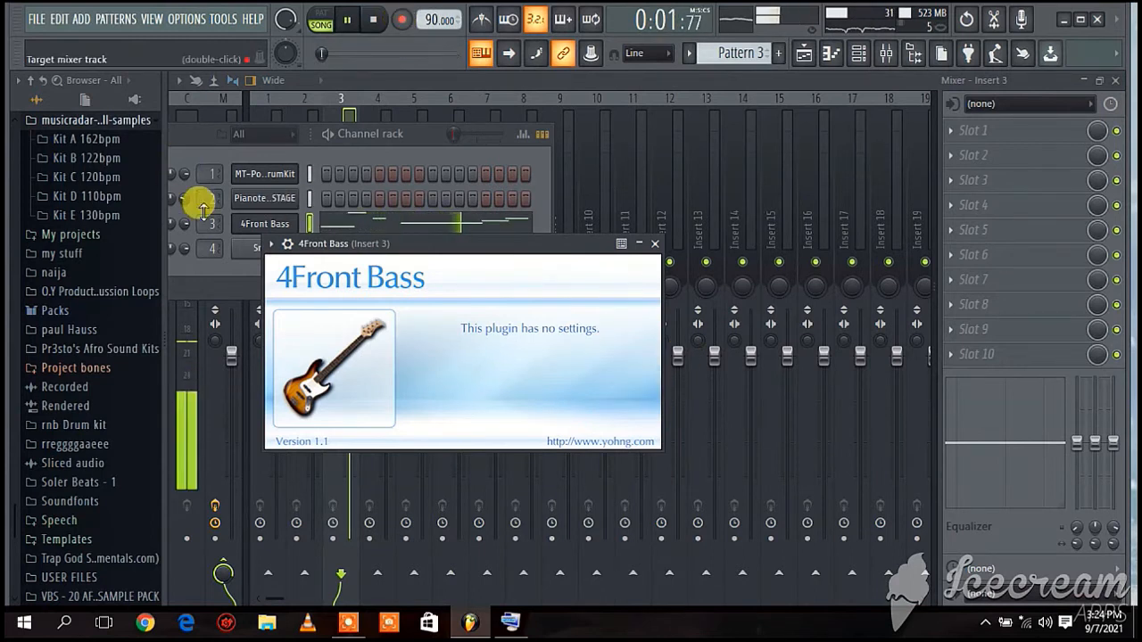
mouse_move(184, 223)
left_mouse_down()
mouse_move(185, 245)
mouse_move(190, 230)
left_mouse_up()
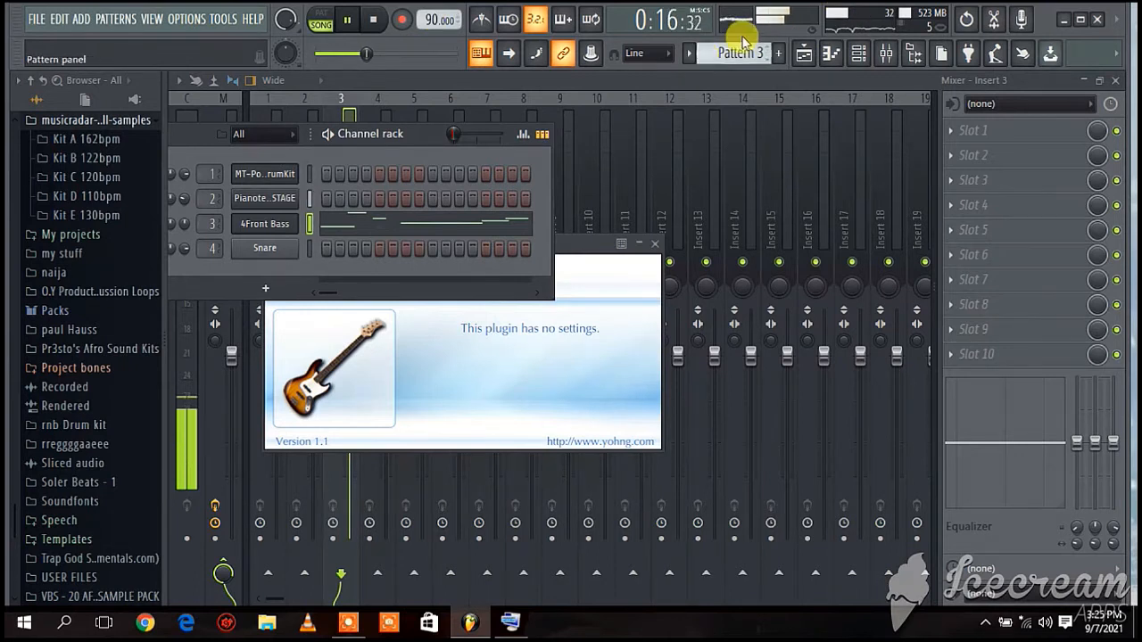
- Switch to Pattern 4 and replace the Snare channel with the Strum GS-2 guitar
scroll(743, 54, "up", 2)
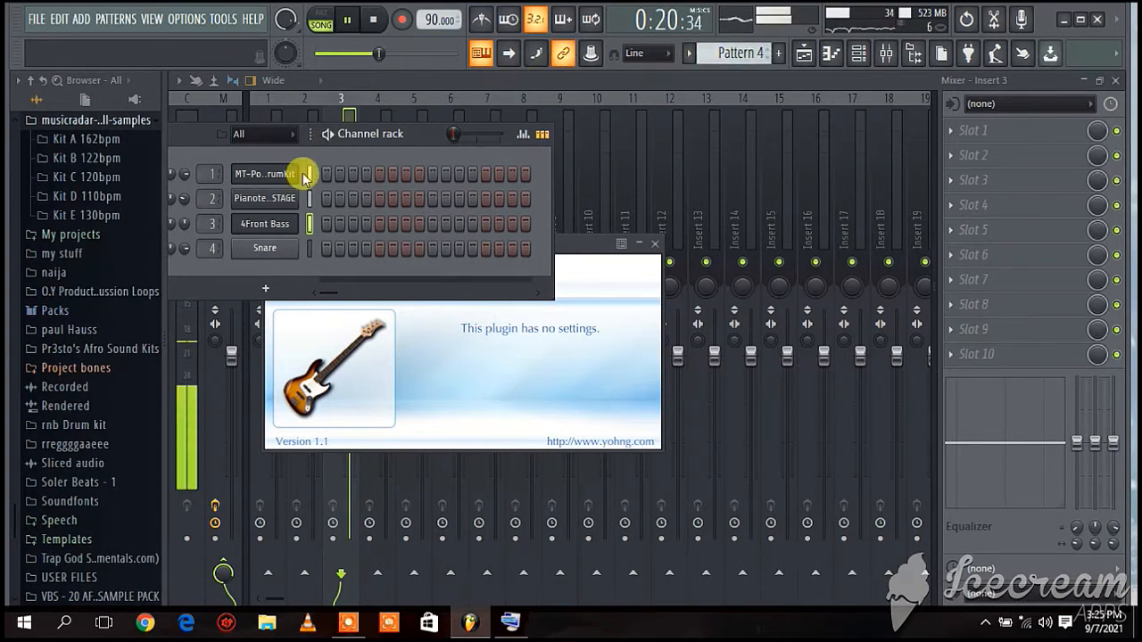
right_click(265, 251)
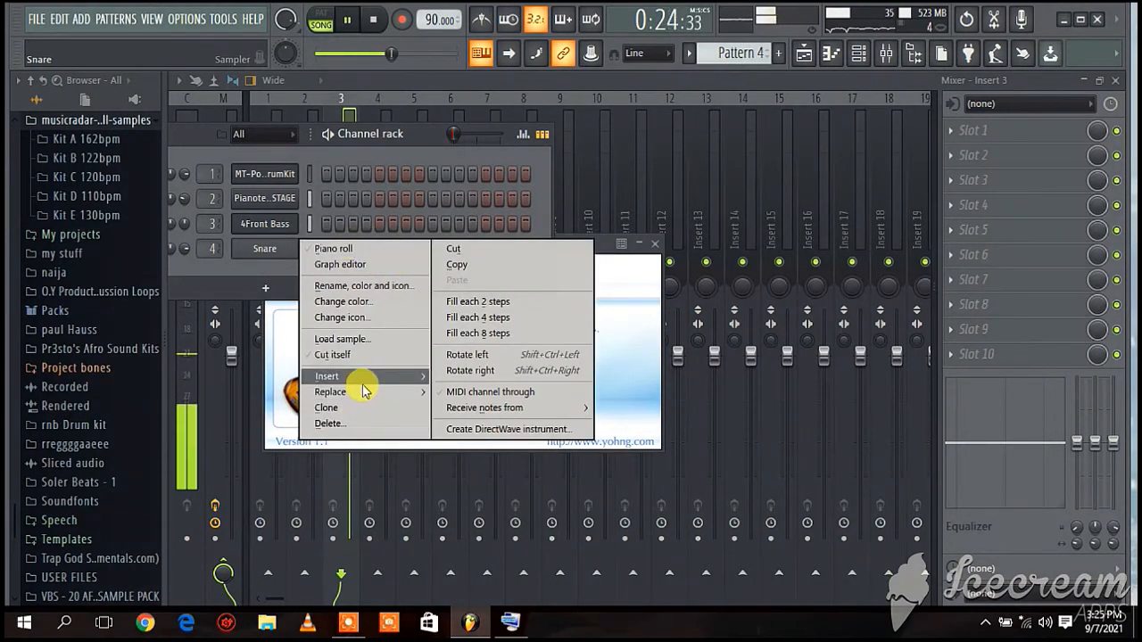
mouse_move(365, 377)
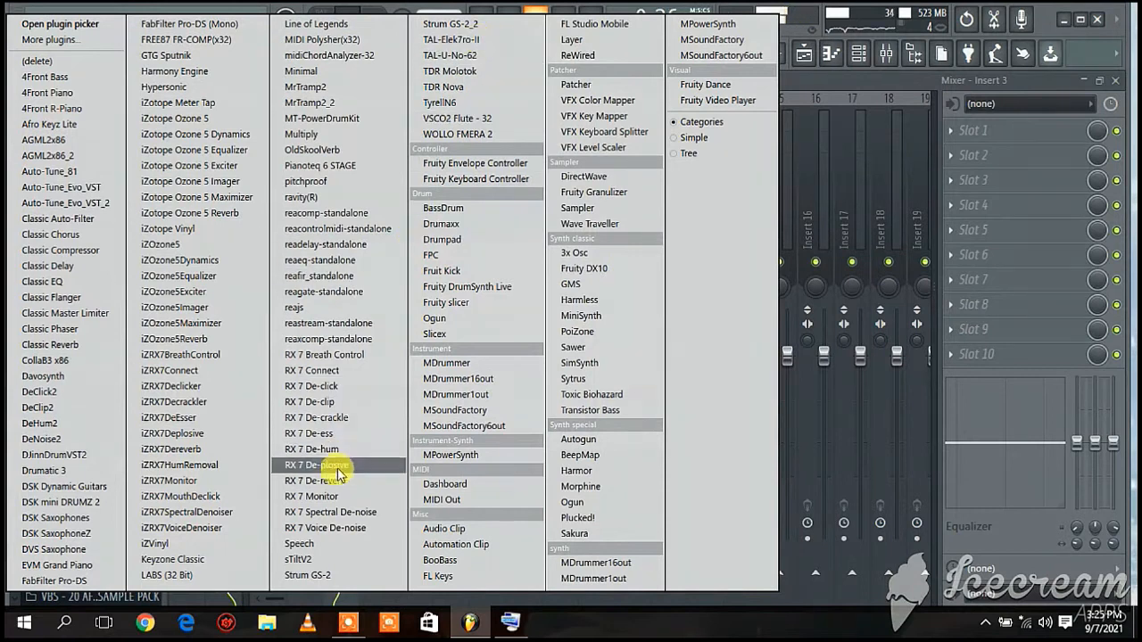
left_click(339, 573)
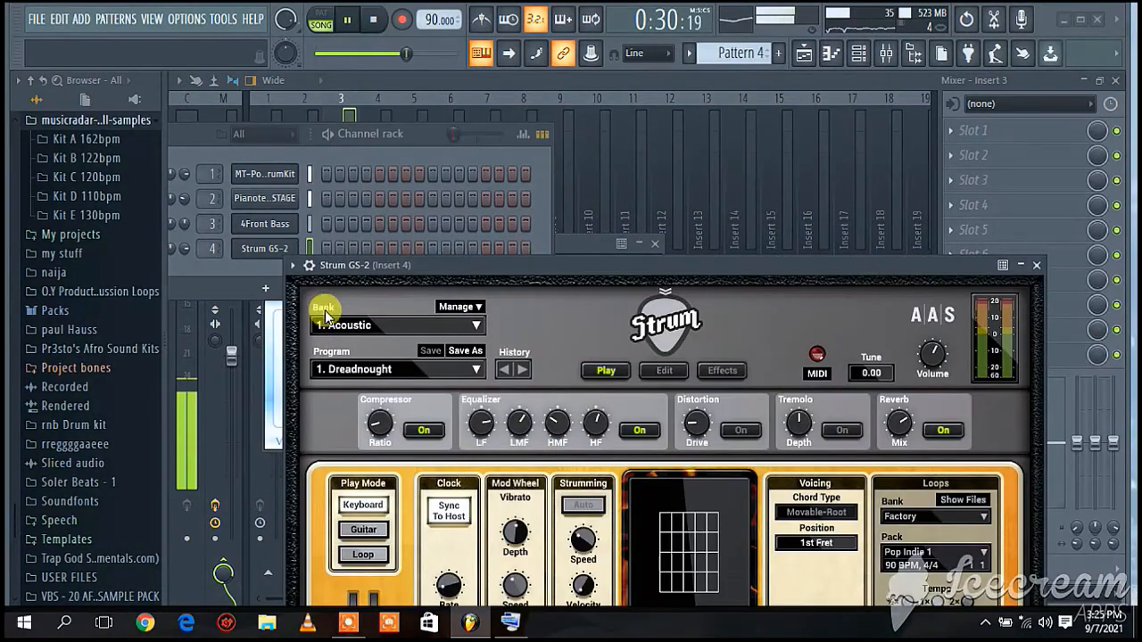
- Load the Greenwitch program from Strum GS-2's Electric Clean bank and reduce the instrument's output volume
left_click(416, 328)
left_click(350, 387)
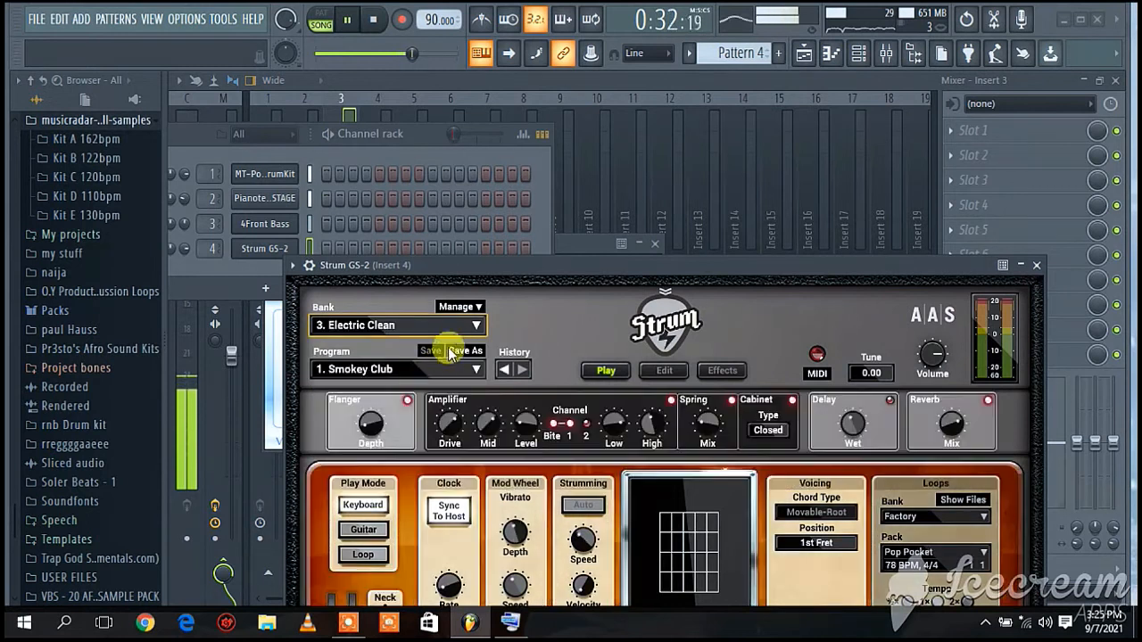
left_click(462, 371)
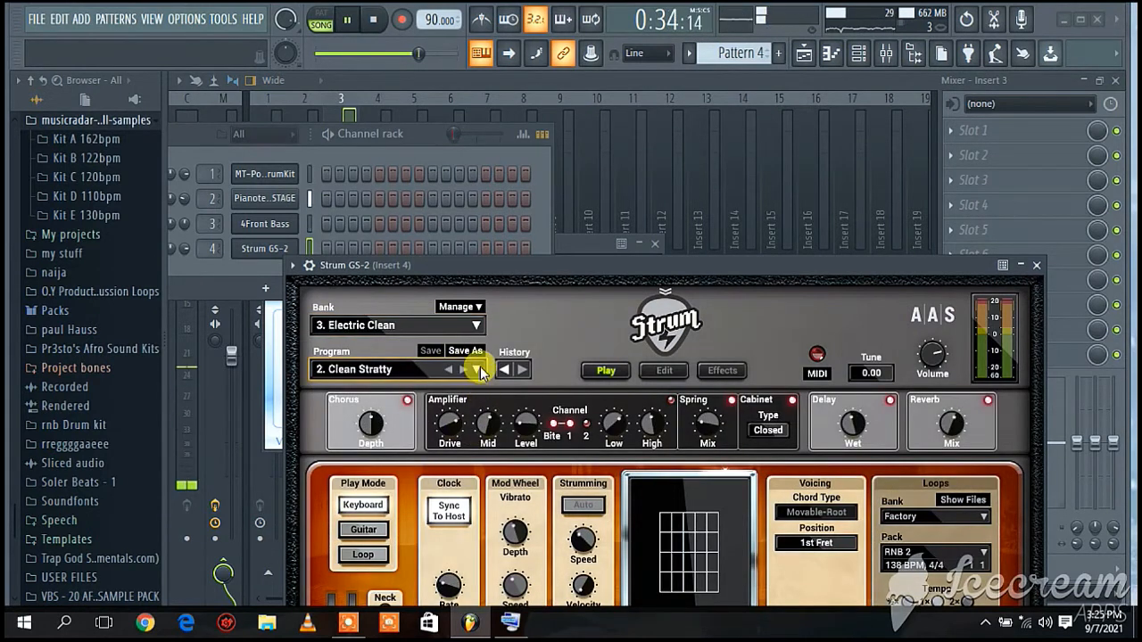
left_click(478, 368)
left_click(375, 512)
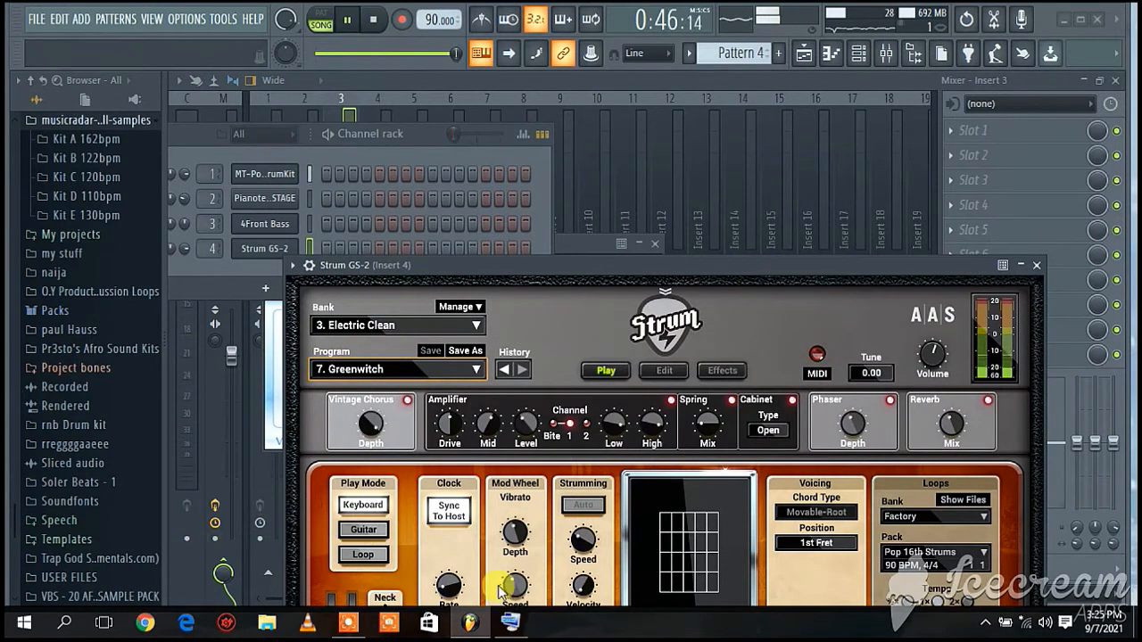
left_click_drag(932, 352, 931, 350)
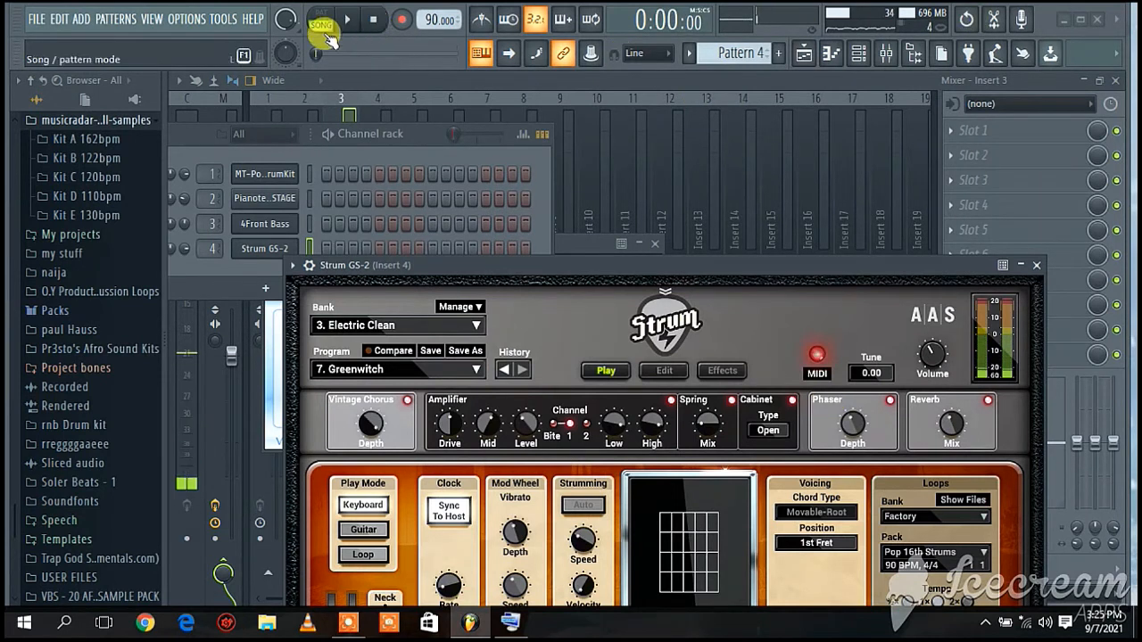
- Record a Strum GS-2 guitar part over the song as notes and automation, and end the recording
left_click(402, 20)
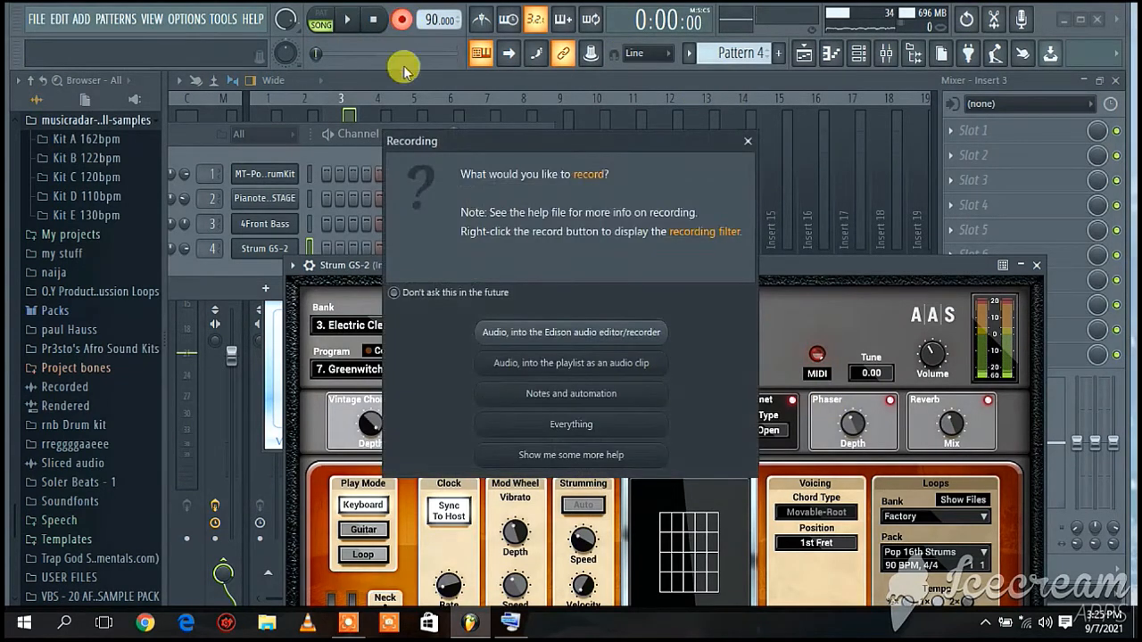
left_click(517, 394)
left_click(351, 22)
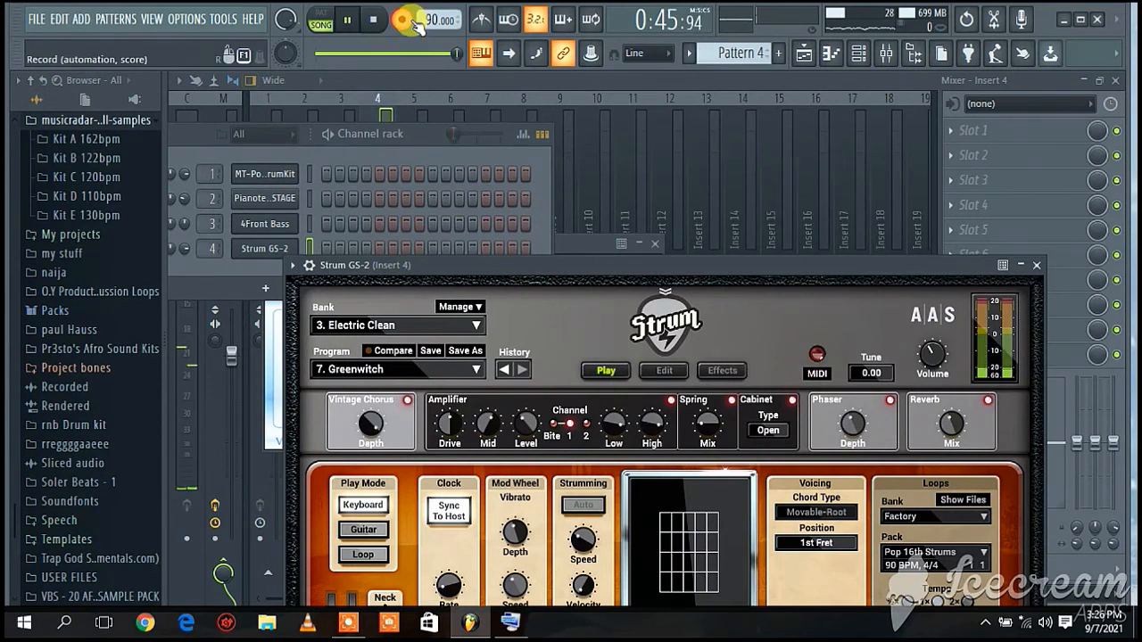
left_click(406, 20)
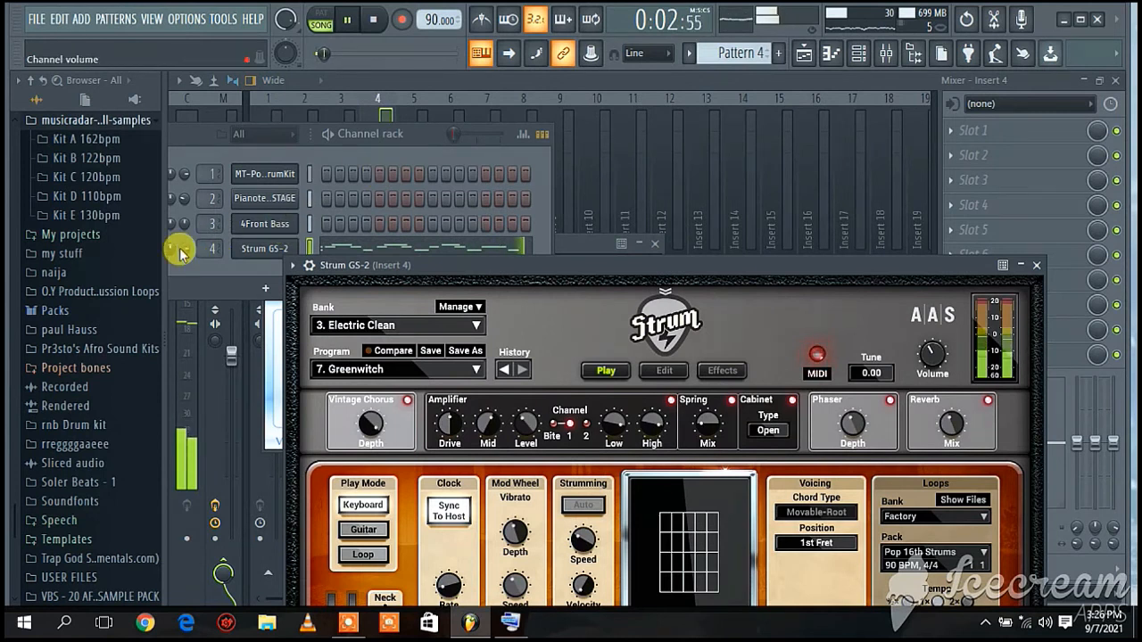
- Lower the Strum GS-2 channel's volume in the channel rack while the song plays, and stop playback
left_click_drag(185, 250, 185, 287)
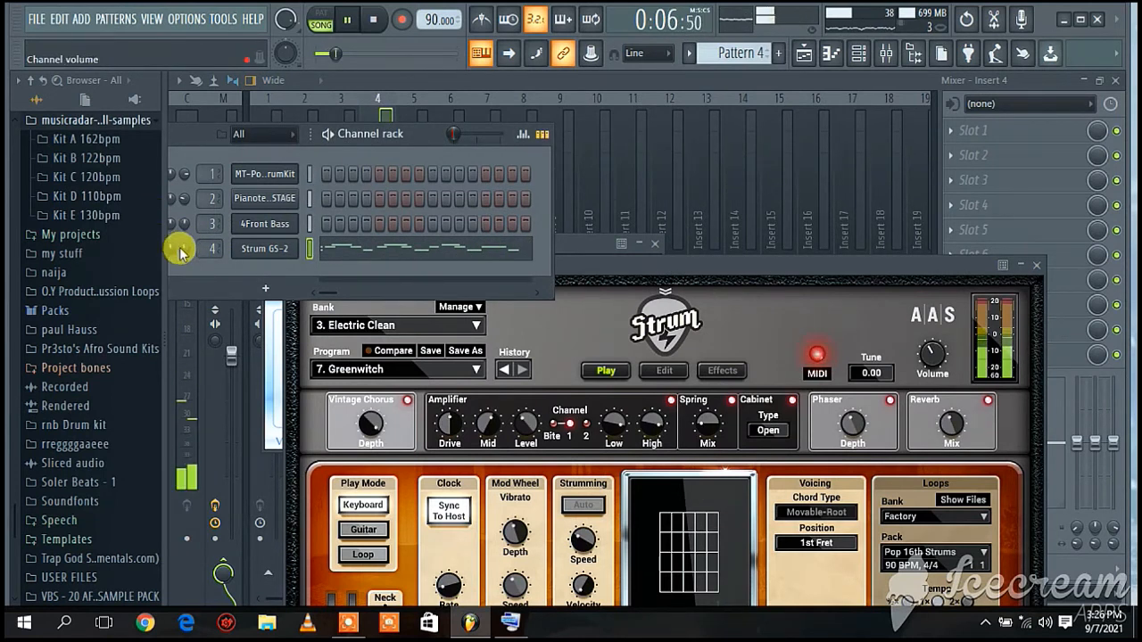
left_click_drag(172, 249, 185, 256)
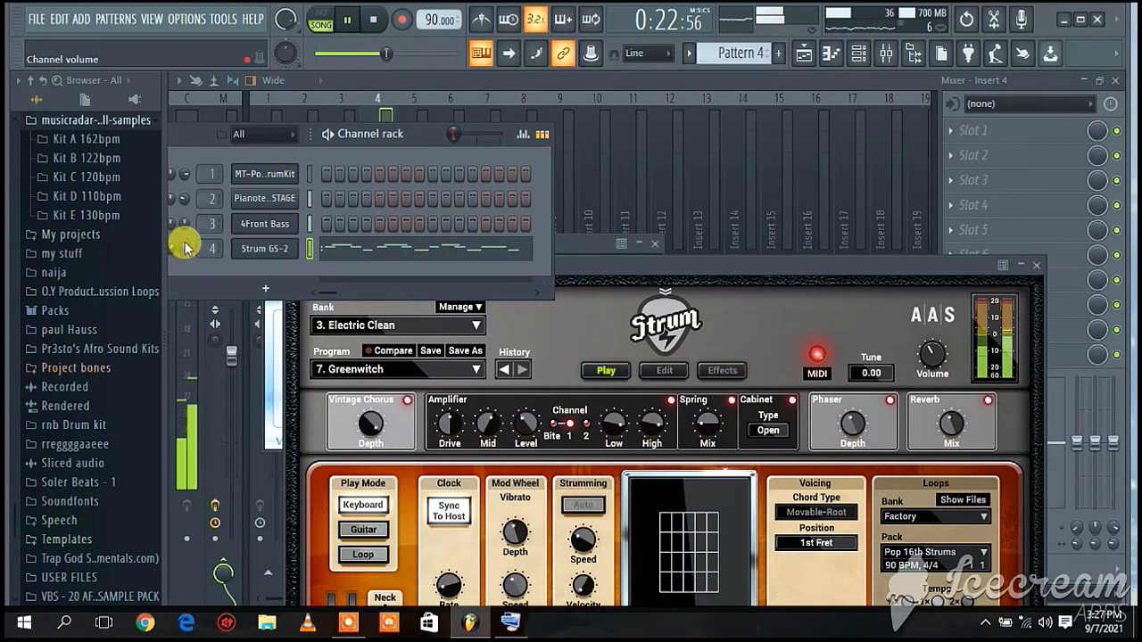
left_click(373, 20)
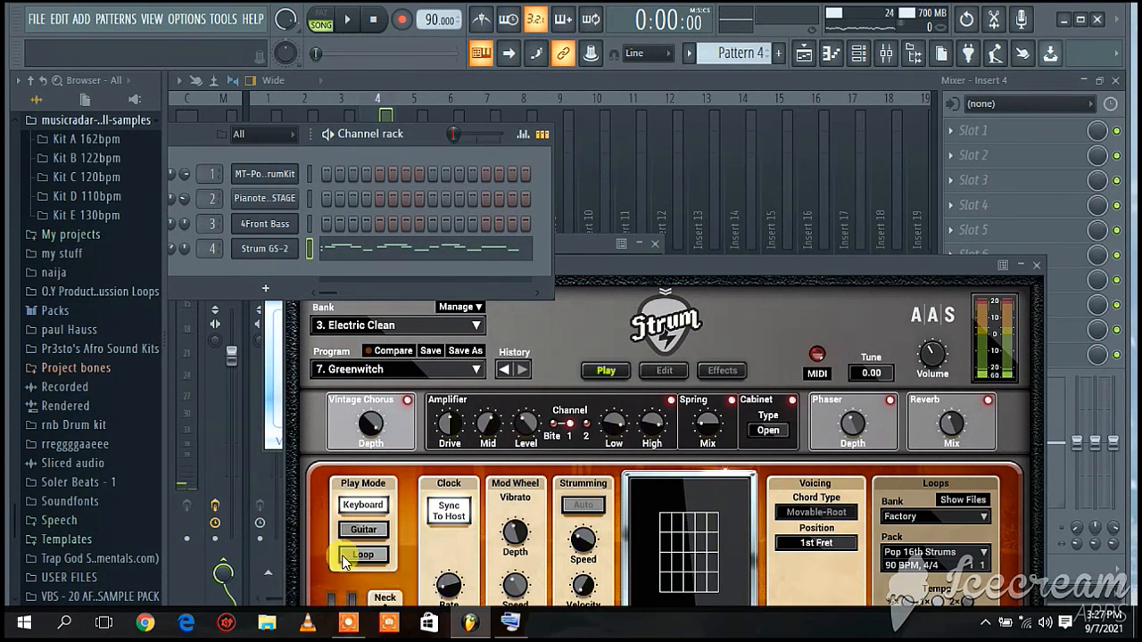
mouse_move(352, 619)
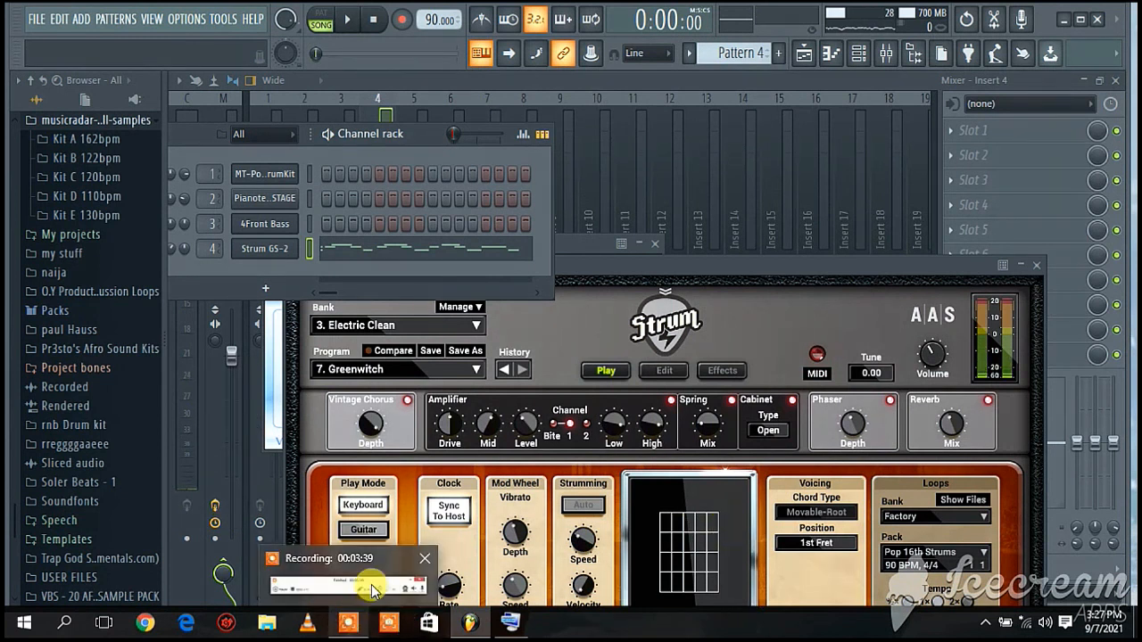